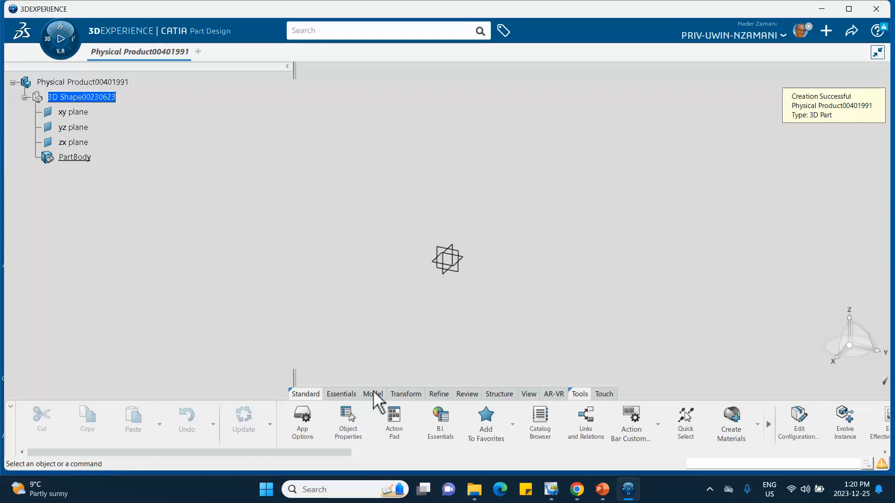
pyautogui.click(338, 394)
pyautogui.click(438, 419)
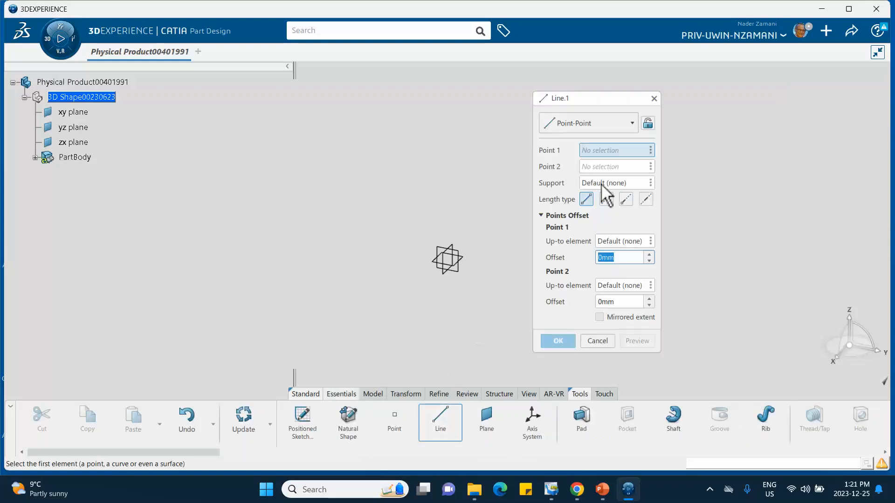
pyautogui.click(602, 126)
pyautogui.click(601, 154)
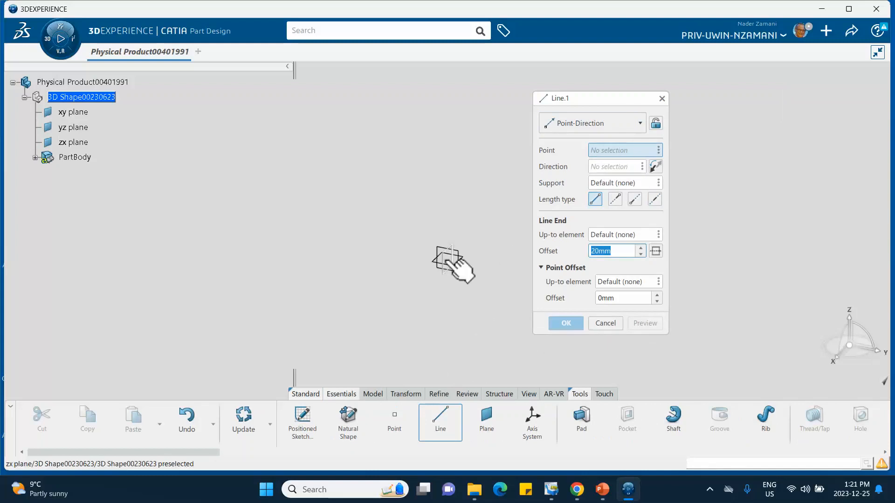
pyautogui.click(659, 150)
pyautogui.moveTo(686, 155)
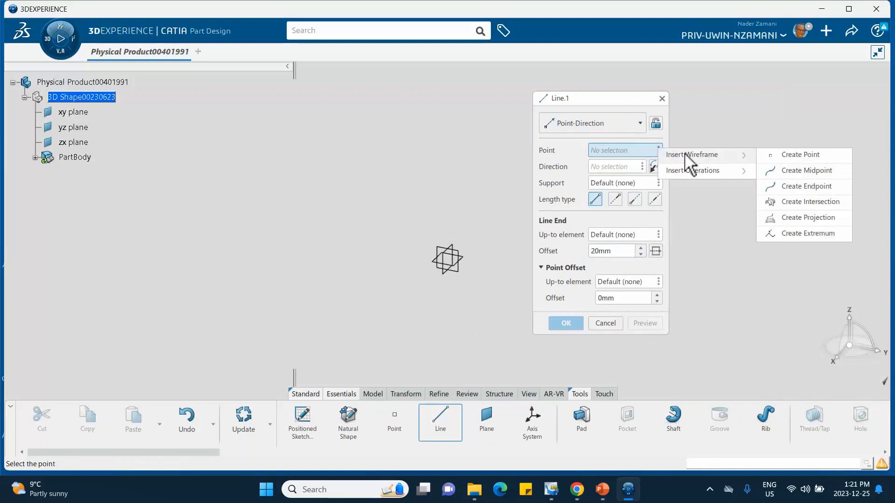
pyautogui.click(792, 155)
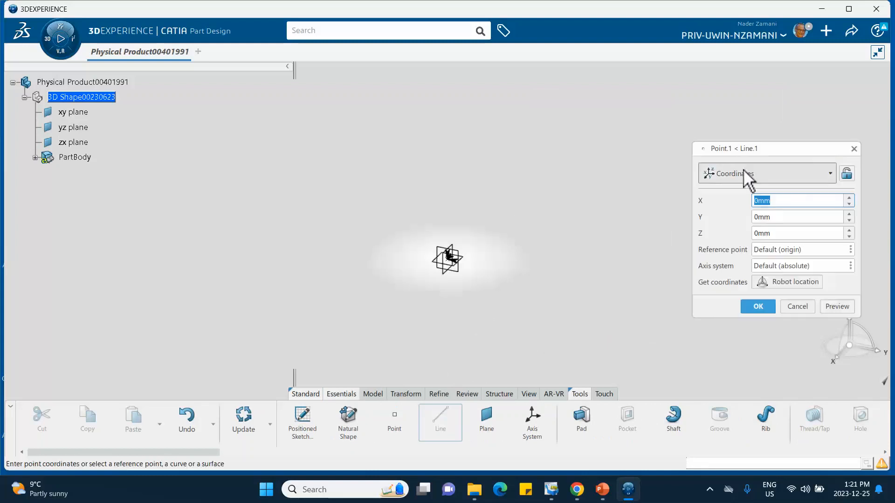
pyautogui.click(762, 307)
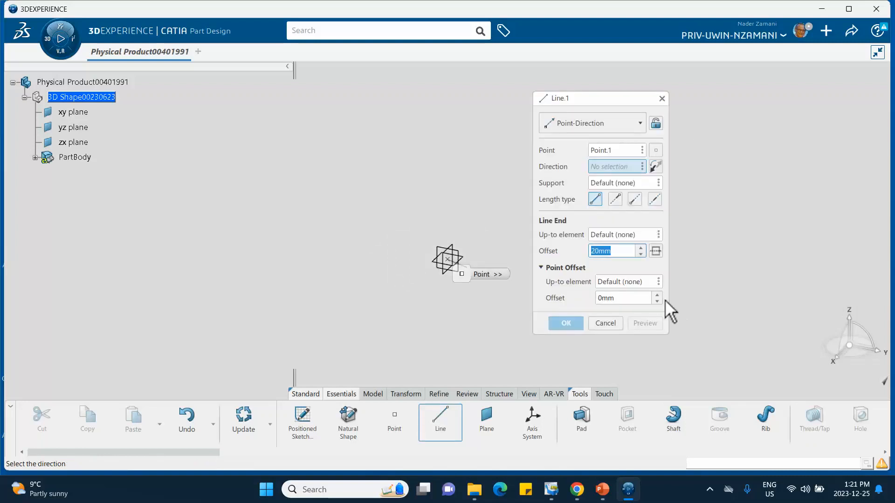
pyautogui.rightClick(633, 165)
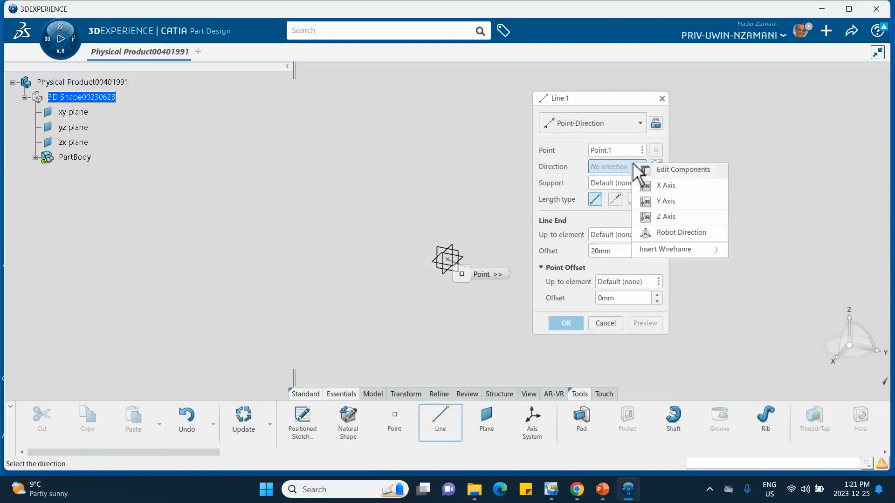
pyautogui.click(657, 218)
pyautogui.doubleClick(609, 252)
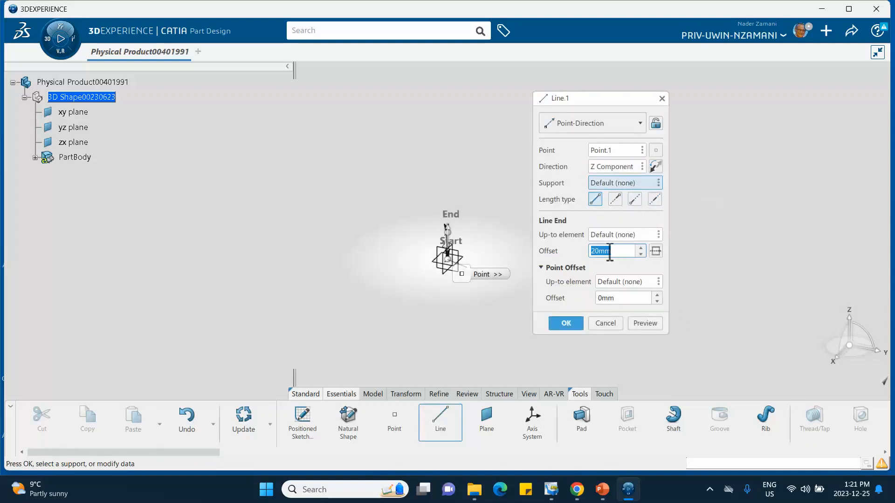
pyautogui.moveTo(607, 250); pyautogui.dragTo(582, 251)
pyautogui.write('1000')
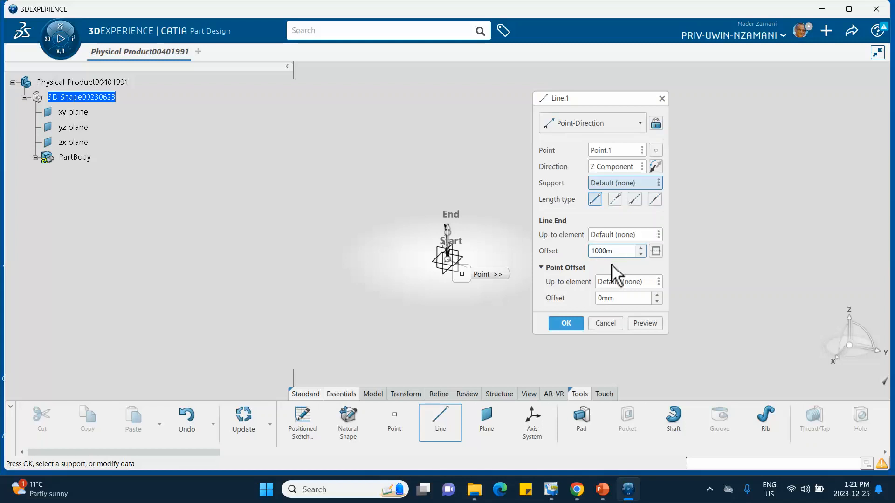
pyautogui.write('m')
pyautogui.click(605, 323)
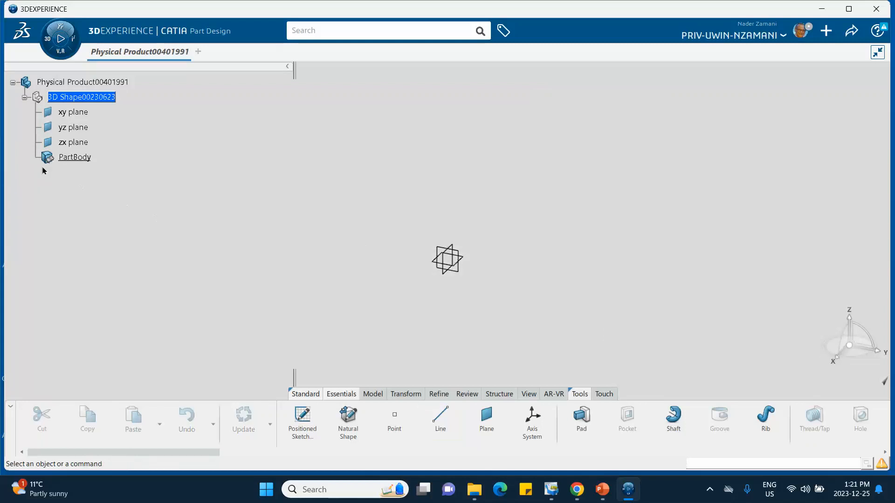
# Step: Start a Point-Direction line and create its start point by coordinates at the origin (0, 0, 0 mm)
pyautogui.click(445, 424)
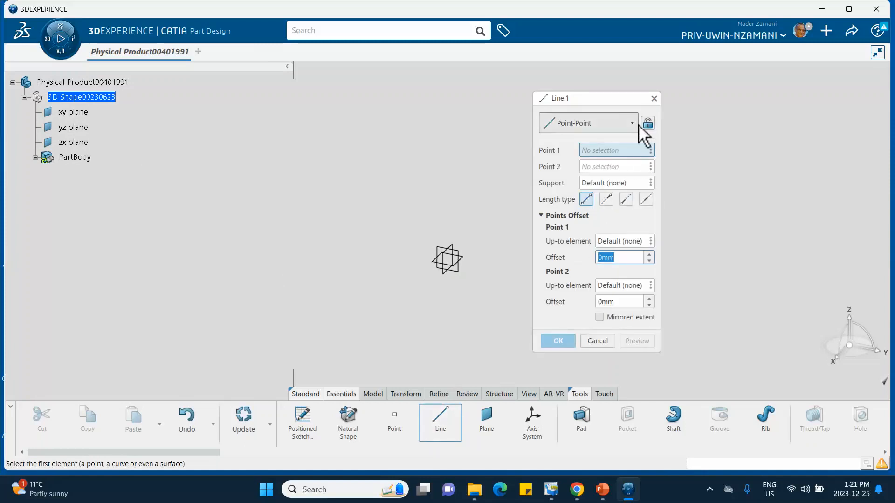
pyautogui.click(633, 123)
pyautogui.click(615, 155)
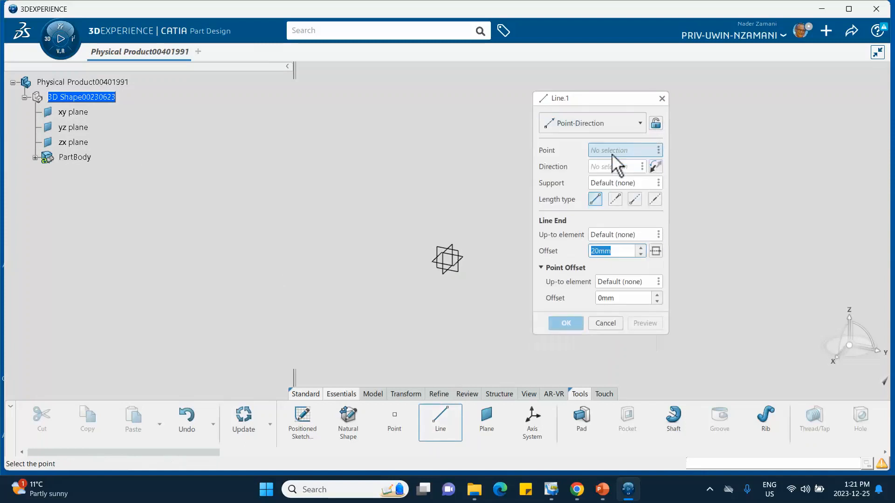
pyautogui.click(658, 150)
pyautogui.moveTo(685, 161)
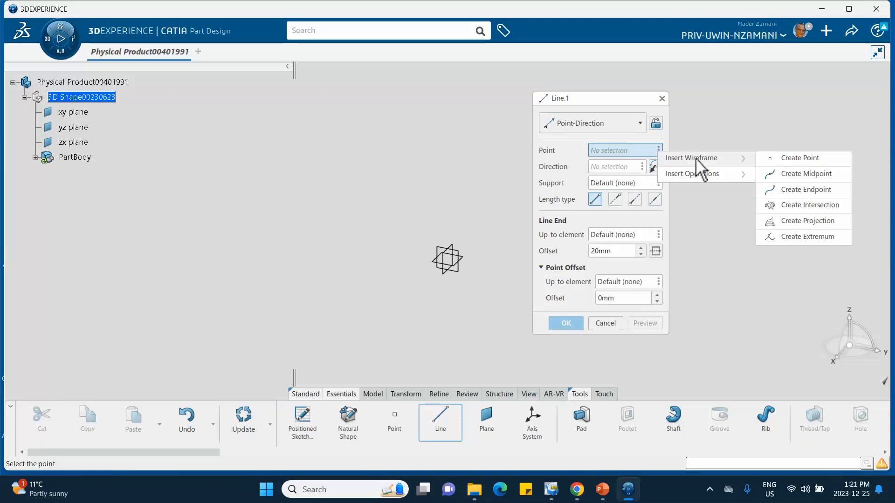
pyautogui.click(783, 159)
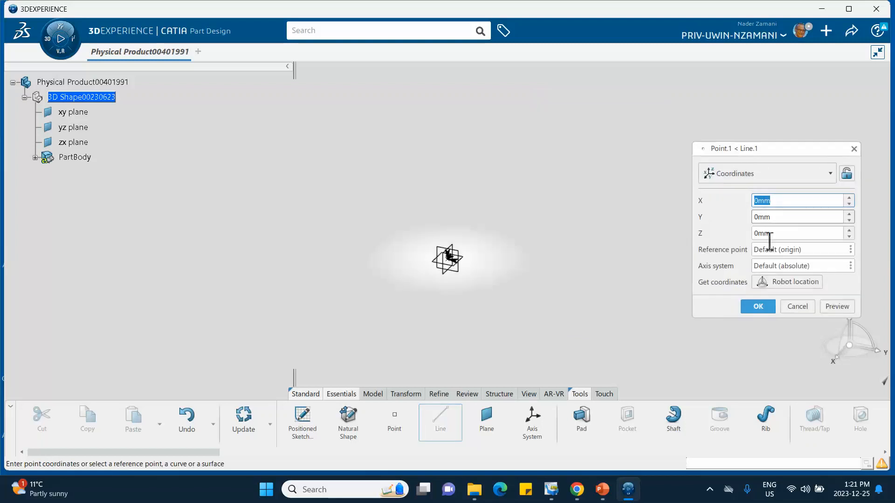
pyautogui.click(758, 305)
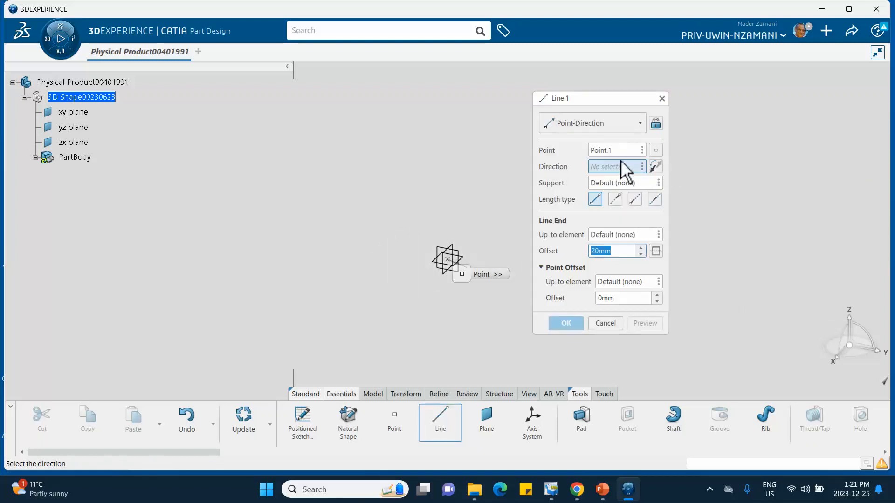
# Step: Direct the line along the Z axis with an end offset of 1000 mm and create it
pyautogui.rightClick(620, 167)
pyautogui.click(653, 218)
pyautogui.click(625, 251)
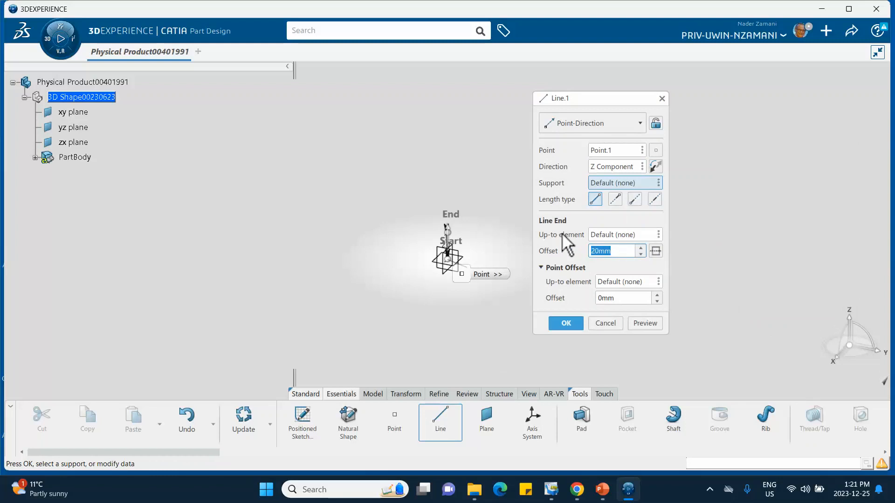
pyautogui.write('1000')
pyautogui.click(566, 323)
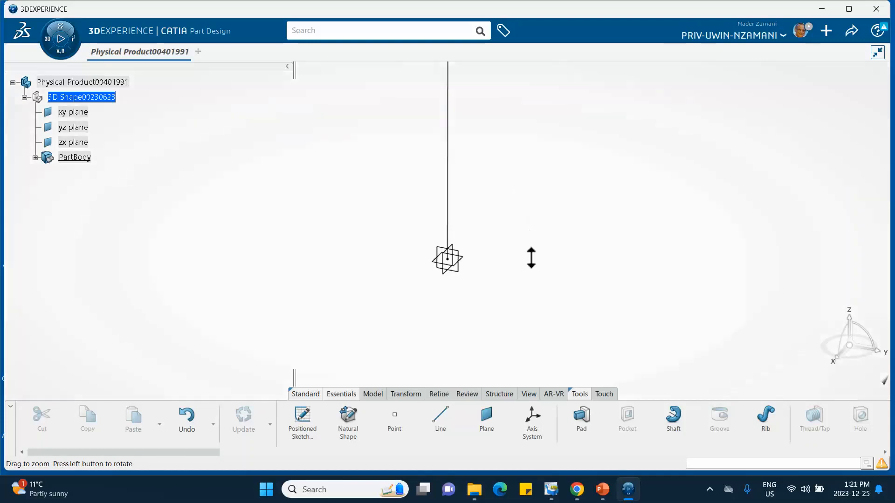
# Step: Create a separate point by coordinates with Y set to 200 mm from the origin
pyautogui.moveTo(520, 176); pyautogui.dragTo(448, 317, button='middle')
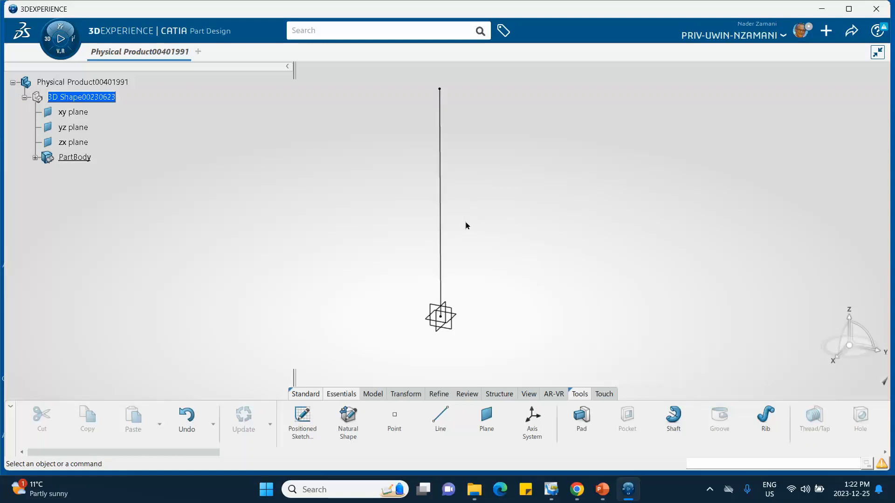
pyautogui.click(394, 419)
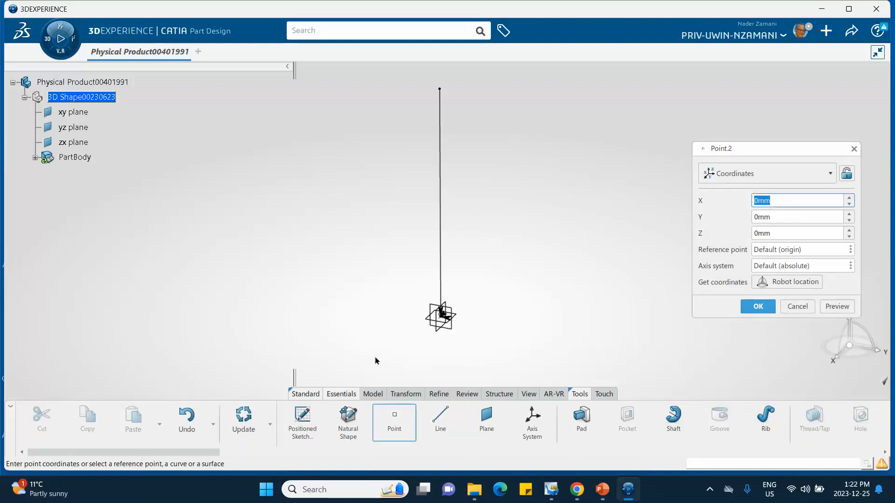
pyautogui.moveTo(767, 222); pyautogui.dragTo(701, 211)
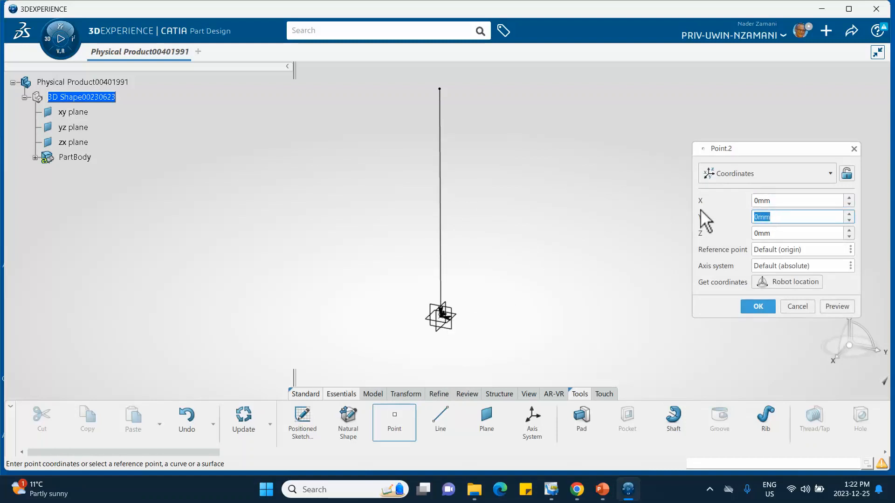
pyautogui.write('200')
pyautogui.click(759, 308)
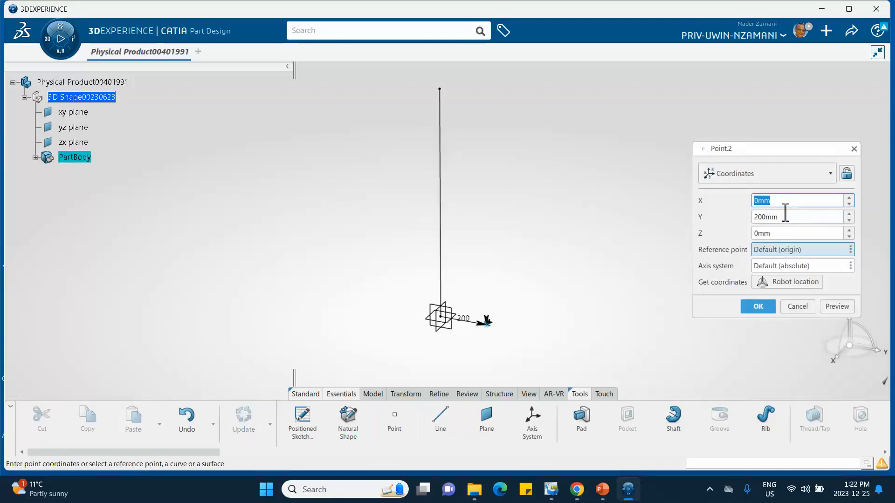
# Step: Edit the new point's coordinates, setting X to 200 mm and Y to 0 mm
pyautogui.click(778, 201)
pyautogui.moveTo(778, 201); pyautogui.dragTo(726, 198)
pyautogui.write('200')
pyautogui.click(785, 218)
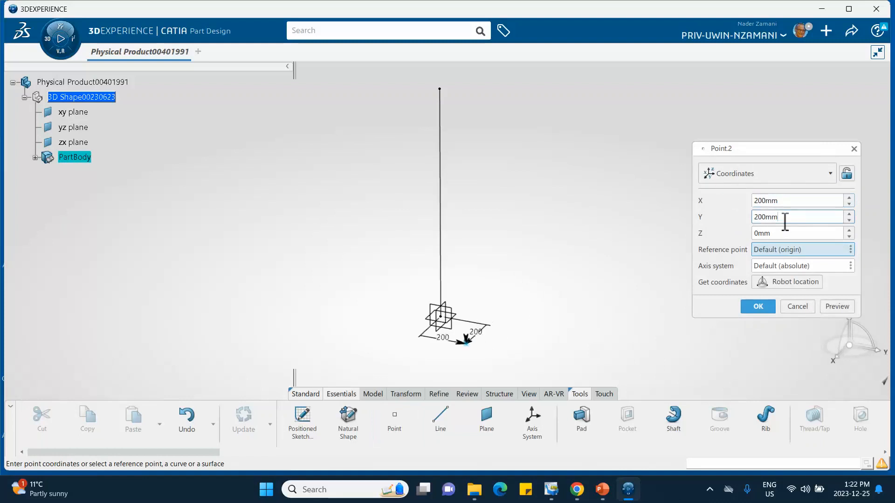
pyautogui.moveTo(785, 218); pyautogui.dragTo(716, 216)
pyautogui.write('0')
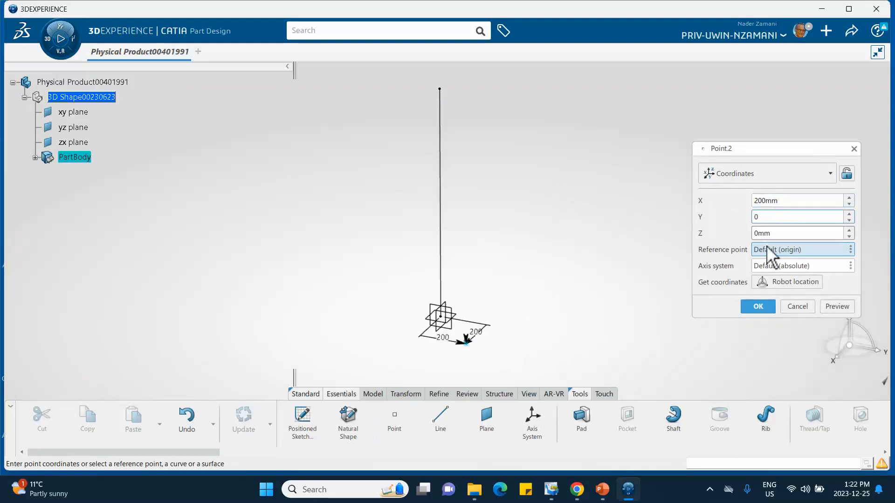
pyautogui.click(759, 308)
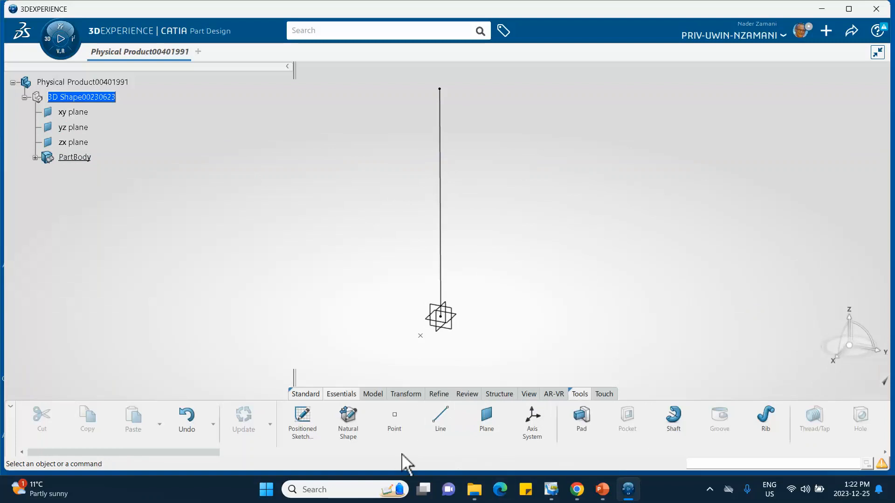
# Step: Create one core material named Steel_tut_5_Dec_25_2023 with only the Simulation Domain enabled
pyautogui.click(579, 394)
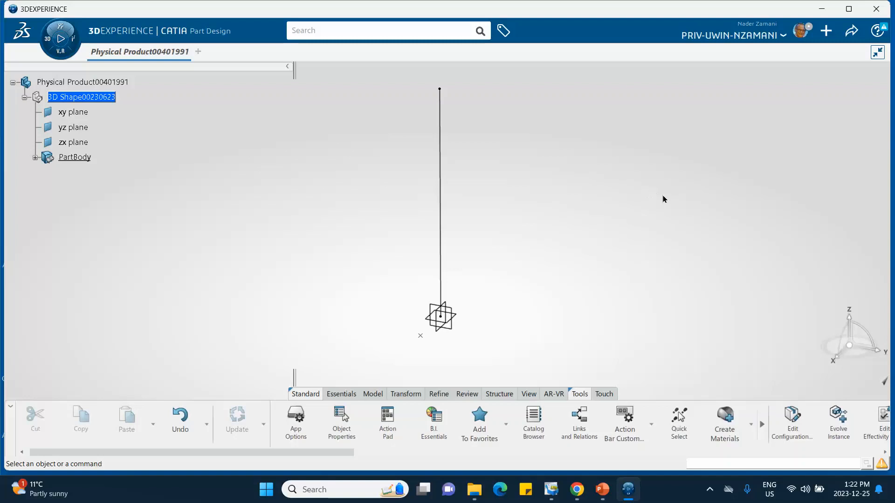
pyautogui.click(725, 415)
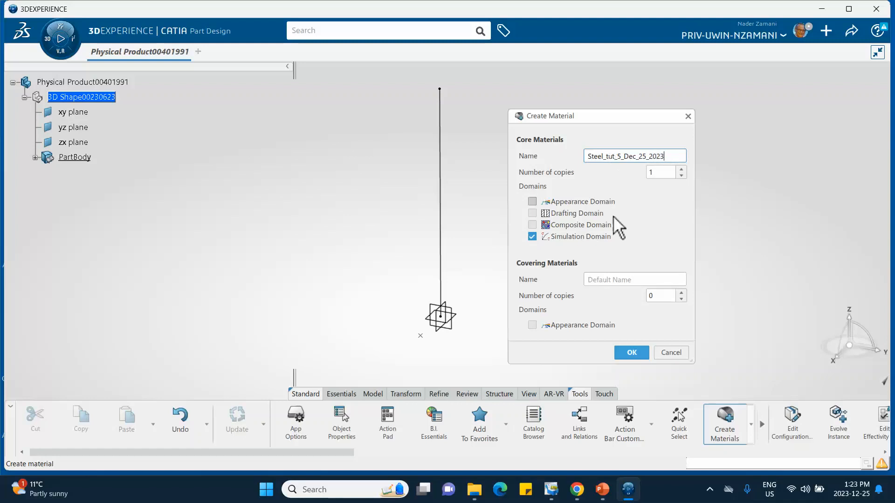
pyautogui.click(633, 353)
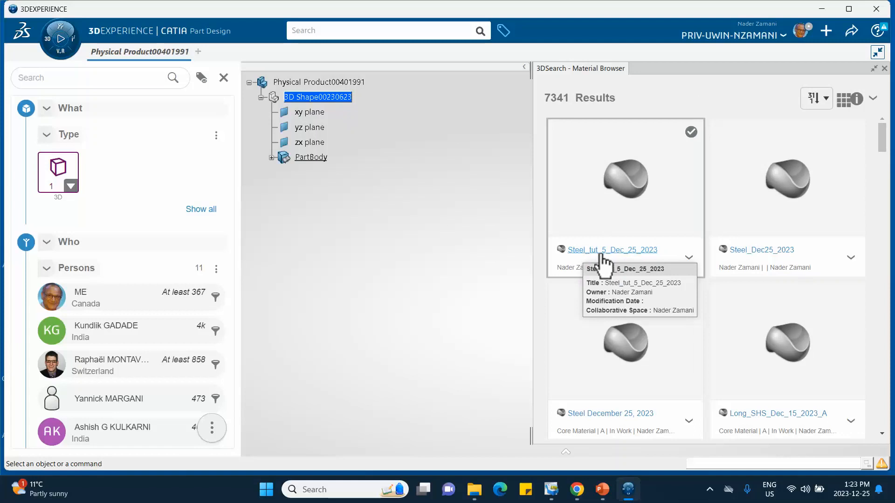
# Step: Apply the Steel_tut_5_Dec_25_2023 material to the root physical product and close the material browser
pyautogui.click(689, 258)
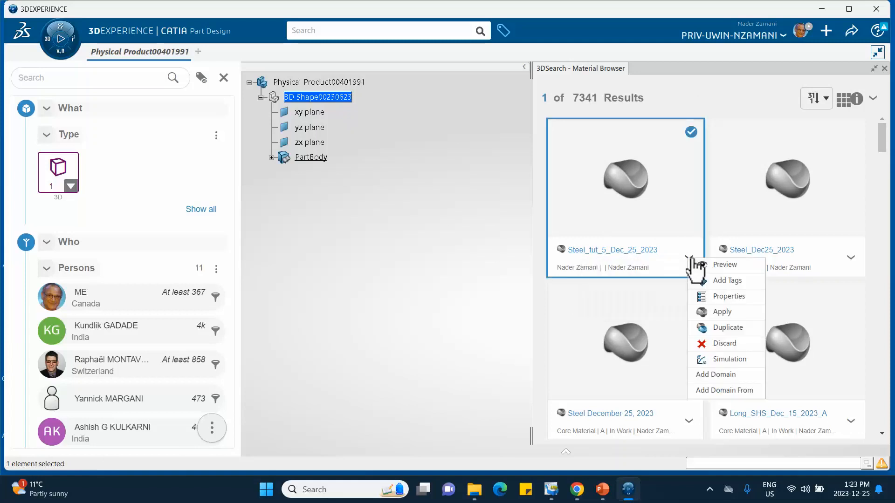
pyautogui.click(721, 312)
pyautogui.click(347, 84)
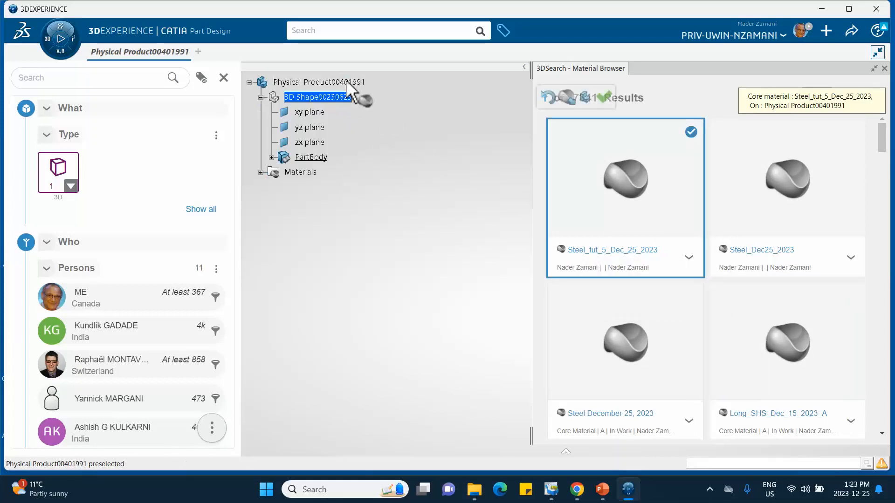
pyautogui.click(605, 97)
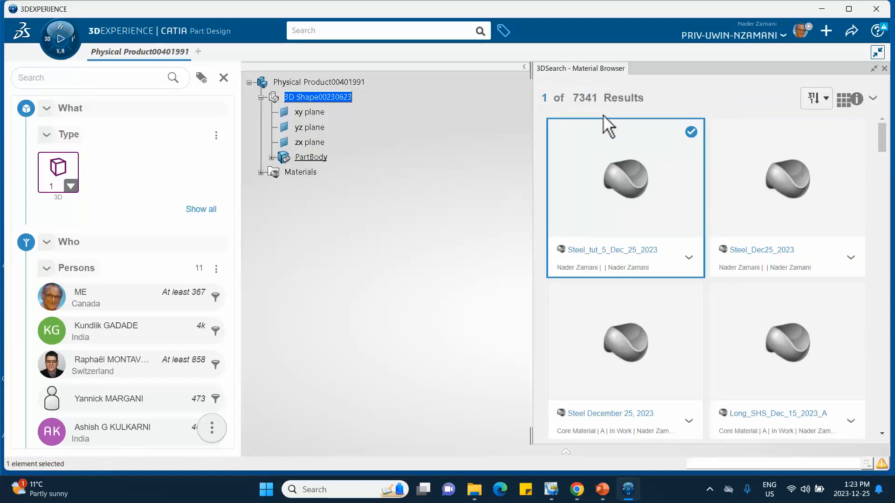
pyautogui.click(884, 68)
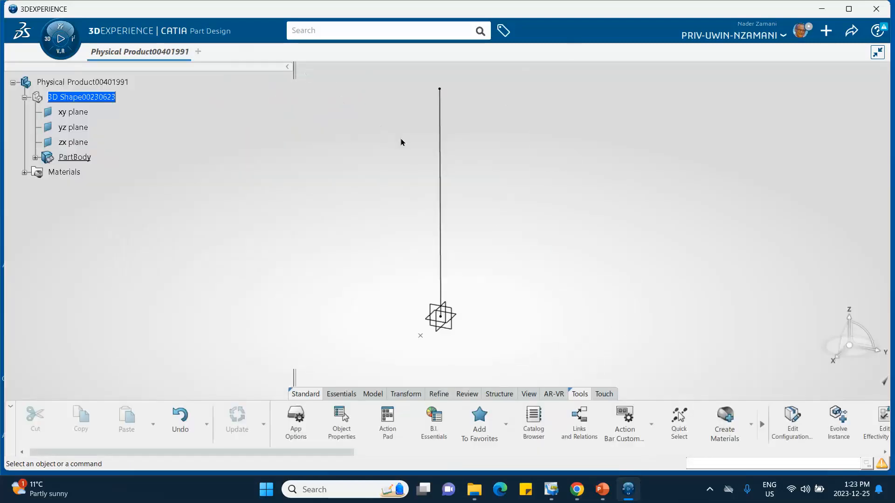
# Step: Open the simulation domain definition of the Steel_tut_5_Dec_25_2023 material for editing
pyautogui.click(24, 172)
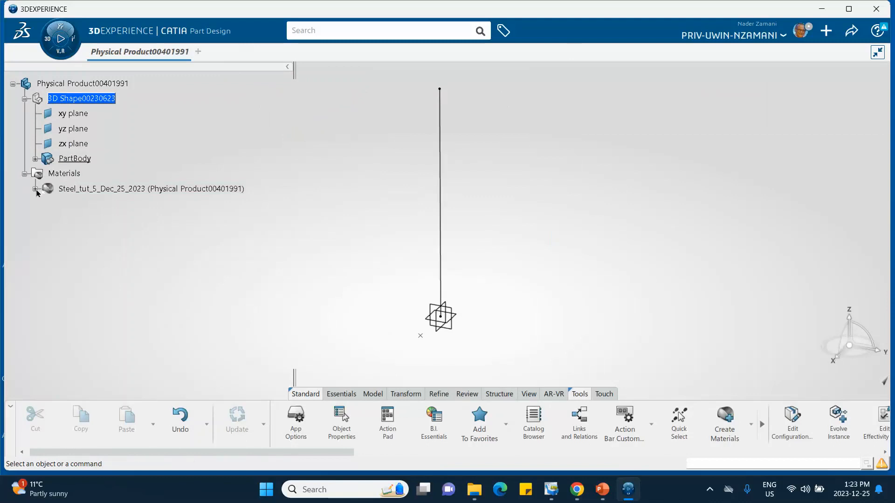
pyautogui.click(35, 189)
pyautogui.click(126, 204)
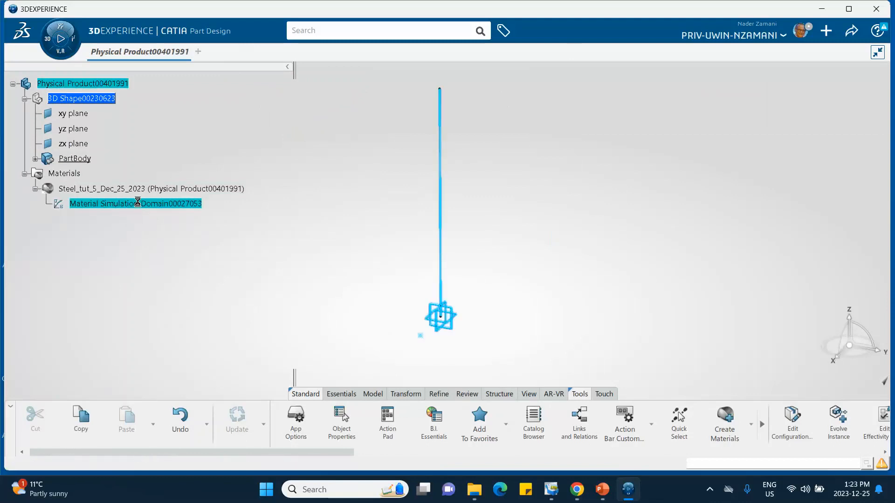
pyautogui.doubleClick(172, 205)
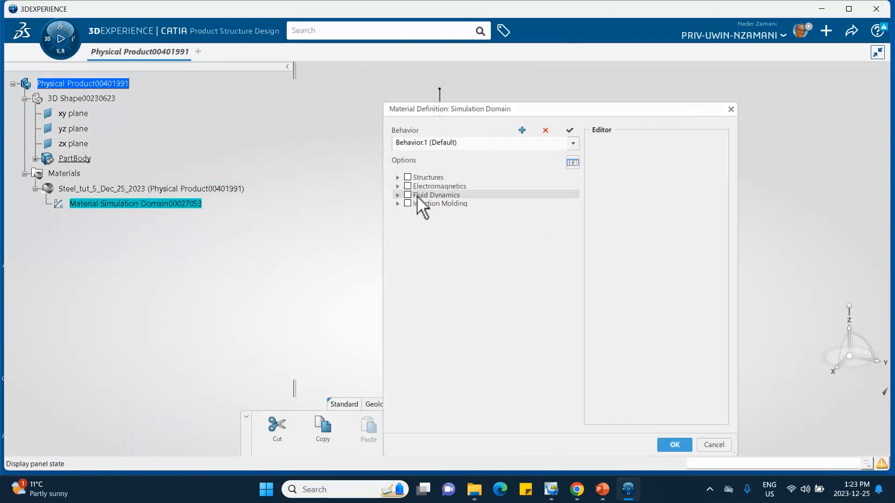
# Step: Add isotropic Abaqus elastic behavior to the material with Young's modulus 200000 MPa and Poisson's ratio 0.3, and confirm the definition
pyautogui.click(398, 177)
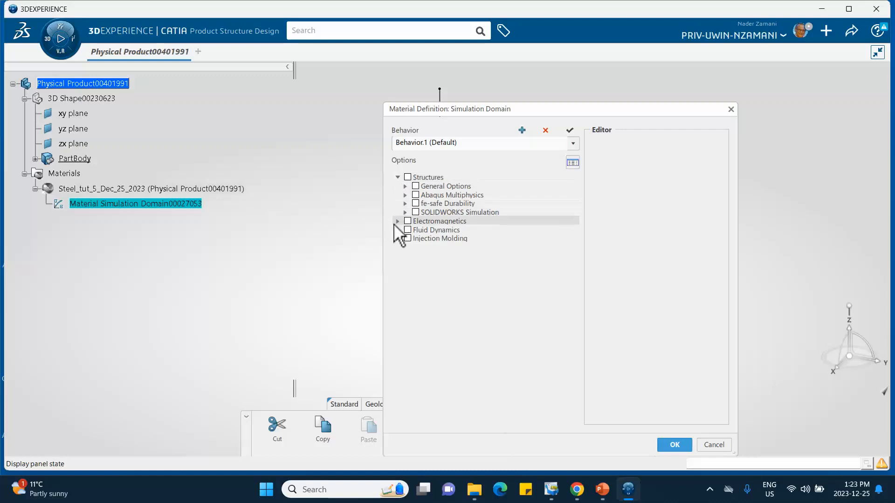
pyautogui.click(405, 195)
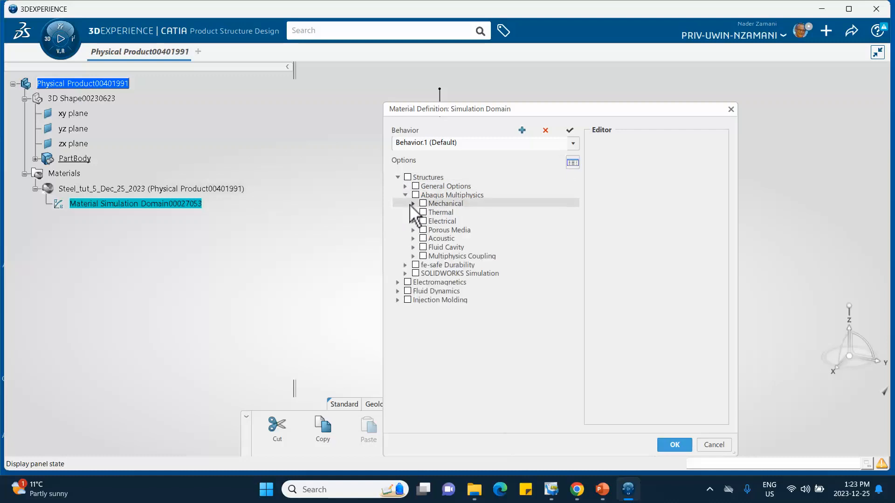
pyautogui.click(413, 204)
pyautogui.click(421, 212)
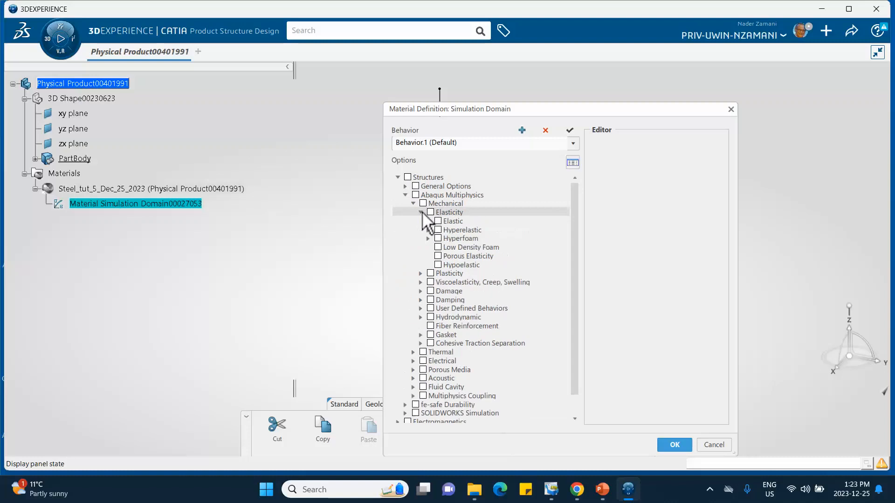
pyautogui.click(437, 221)
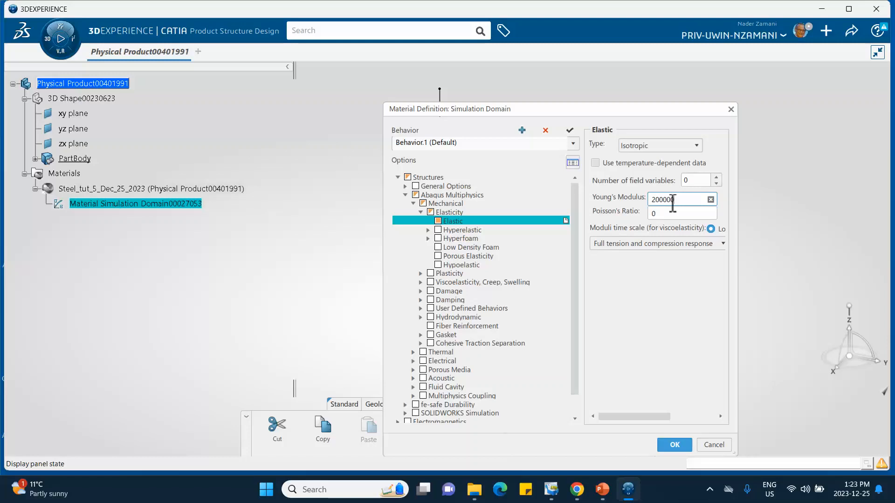
pyautogui.click(682, 214)
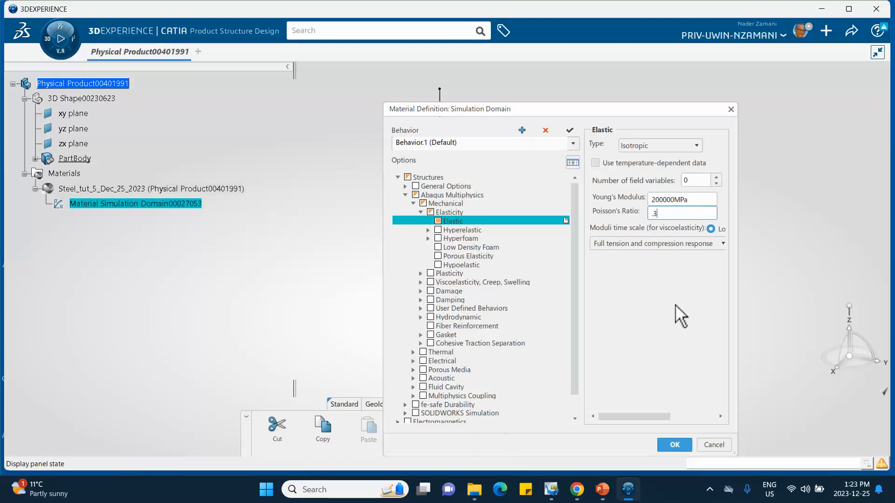
pyautogui.click(676, 444)
pyautogui.click(245, 319)
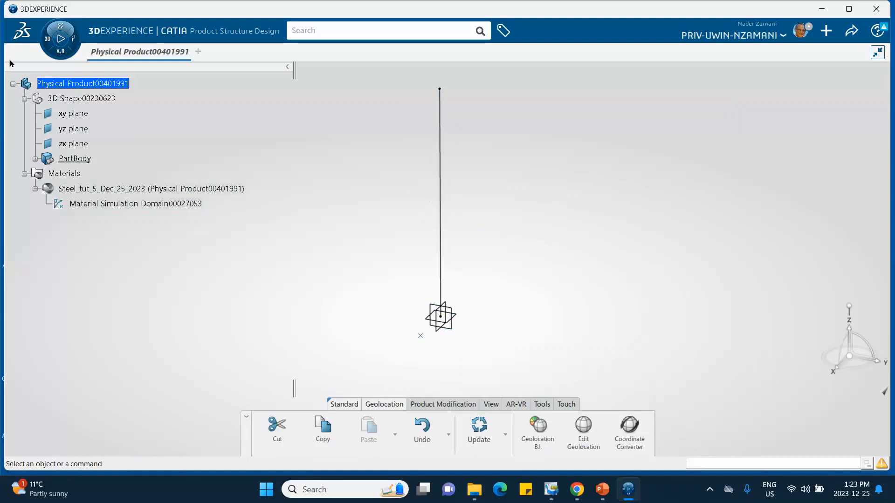
# Step: Switch to the Structural Model Creation app and create an Empty FEM for the physical product
pyautogui.click(52, 44)
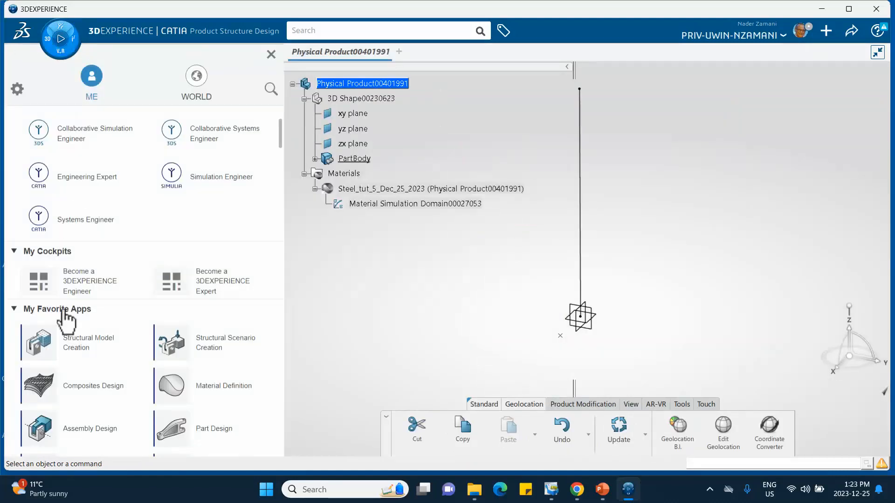
pyautogui.click(91, 348)
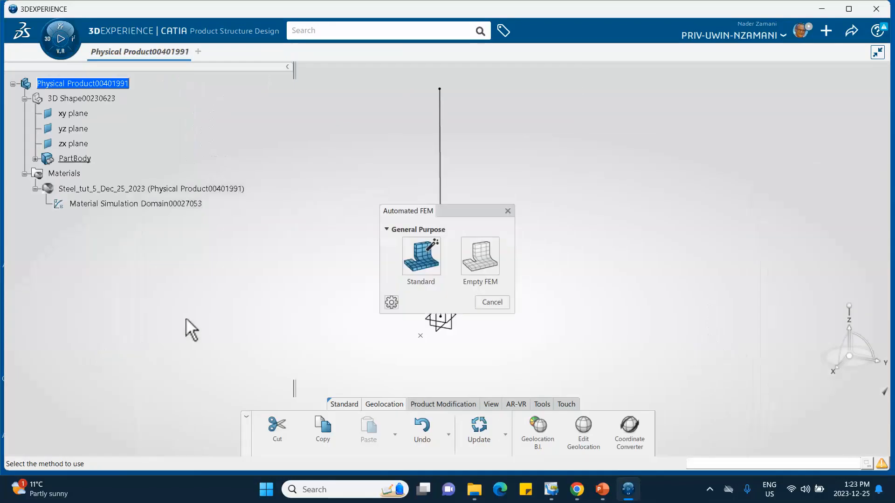
pyautogui.click(480, 266)
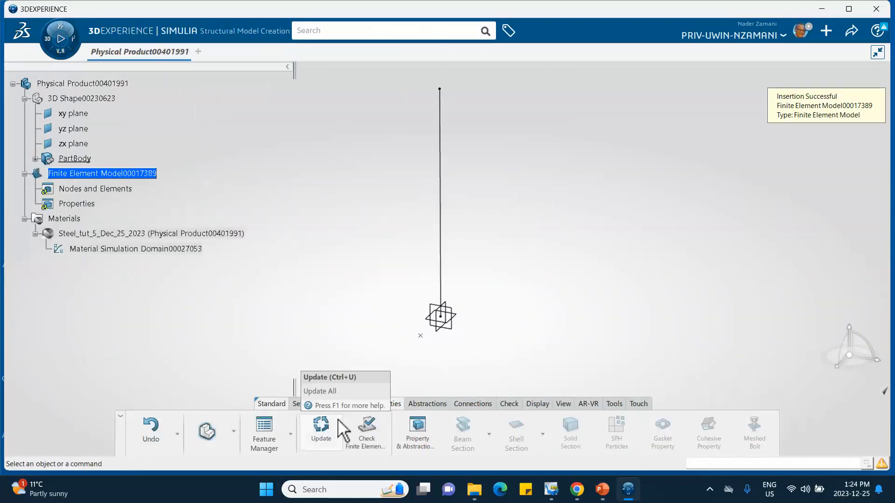
# Step: Create a beam mesh with linear elements, using the PartBody containing the vertical line as support
pyautogui.click(326, 403)
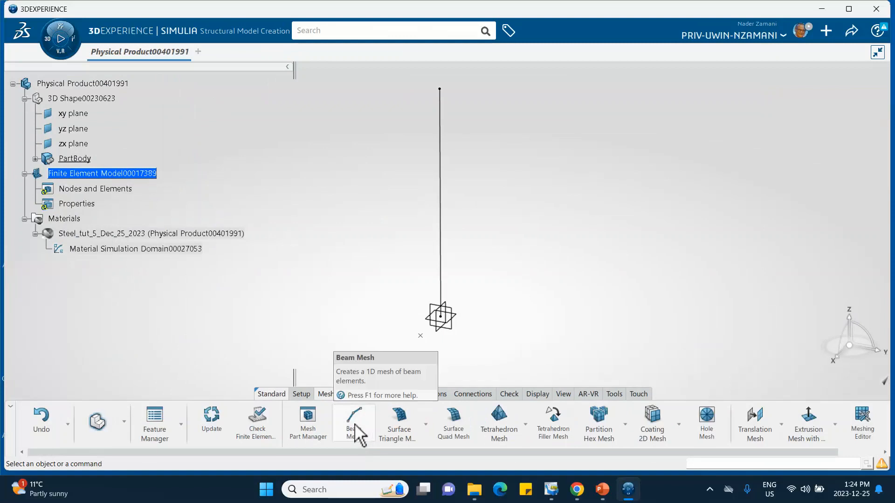
pyautogui.click(355, 427)
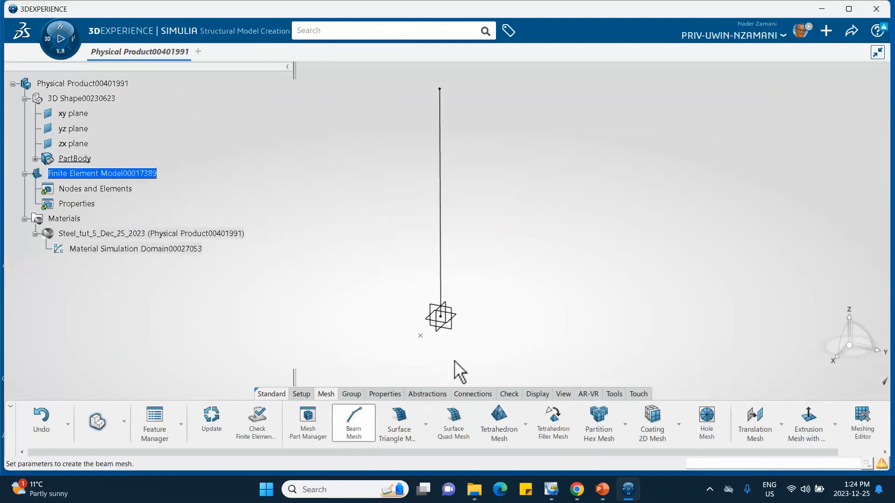
pyautogui.click(445, 240)
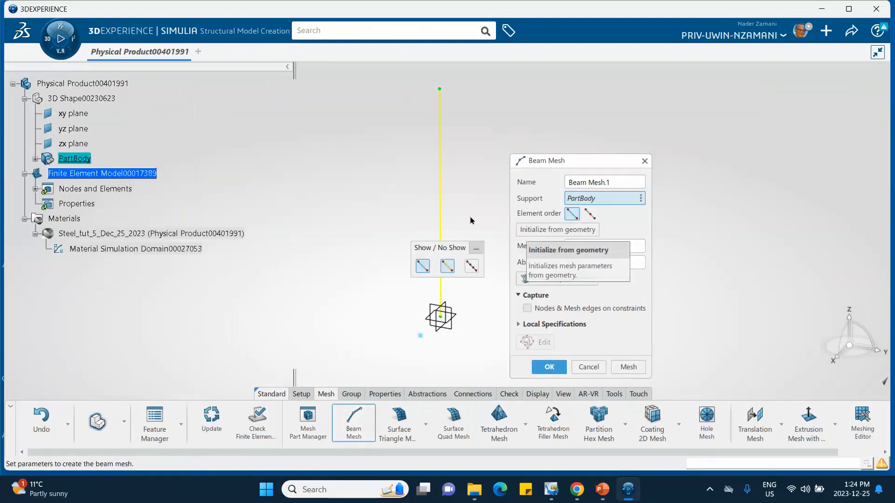
pyautogui.click(550, 367)
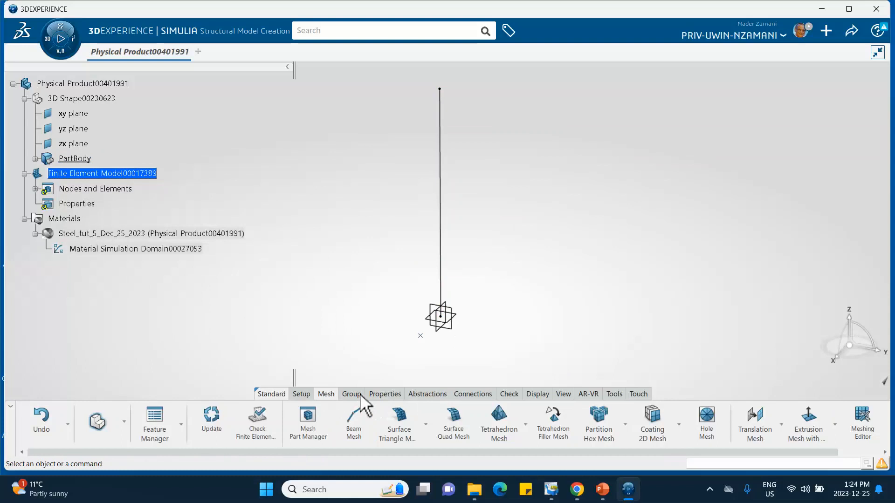
# Step: Create a beam profile named "my circular section" with a Circular shape and a 60 mm radius, and expand the Behaviors to check it
pyautogui.click(384, 394)
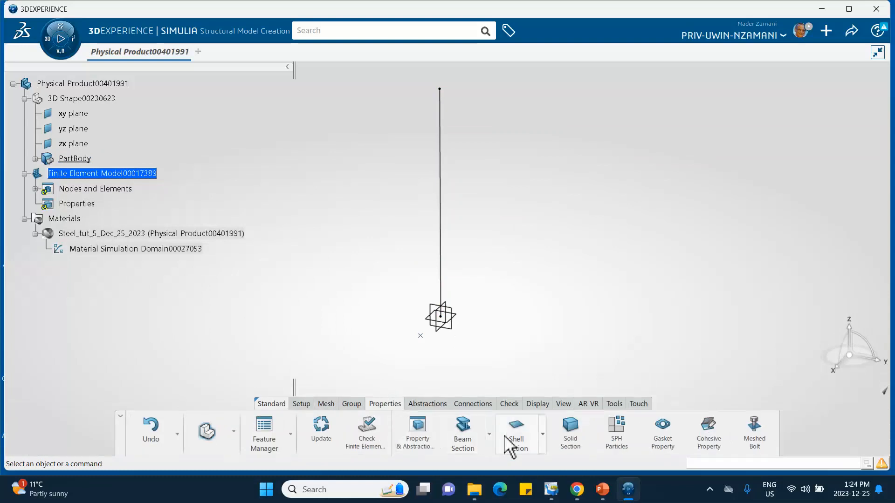
pyautogui.click(489, 435)
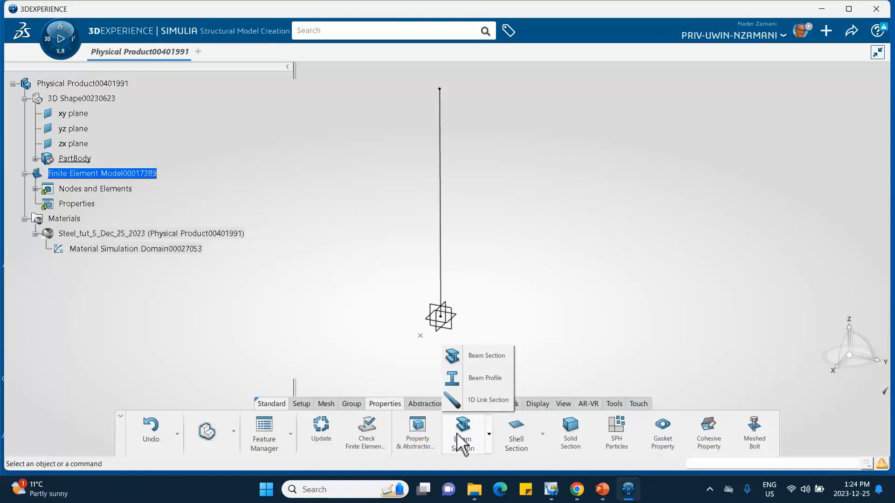
pyautogui.click(486, 379)
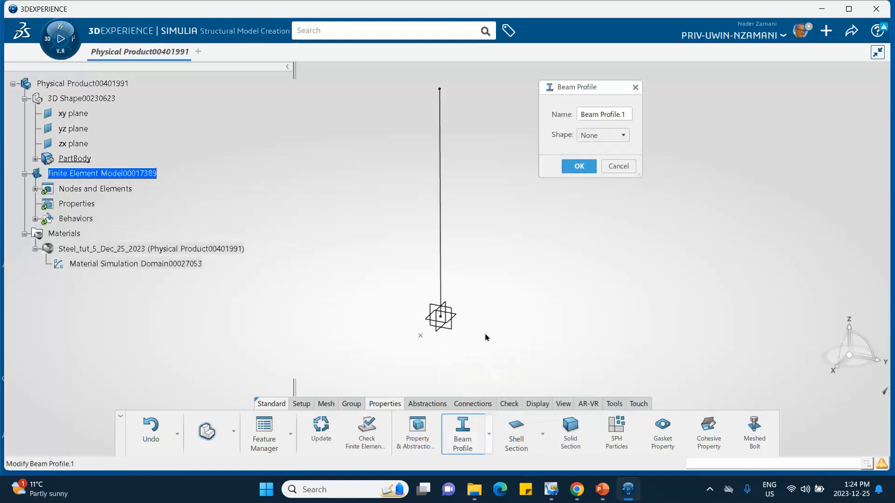
pyautogui.click(618, 115)
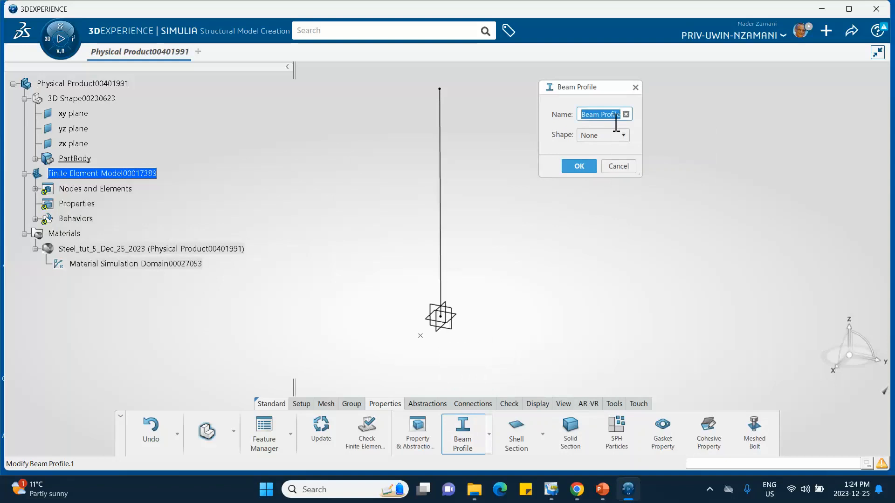
pyautogui.write('my')
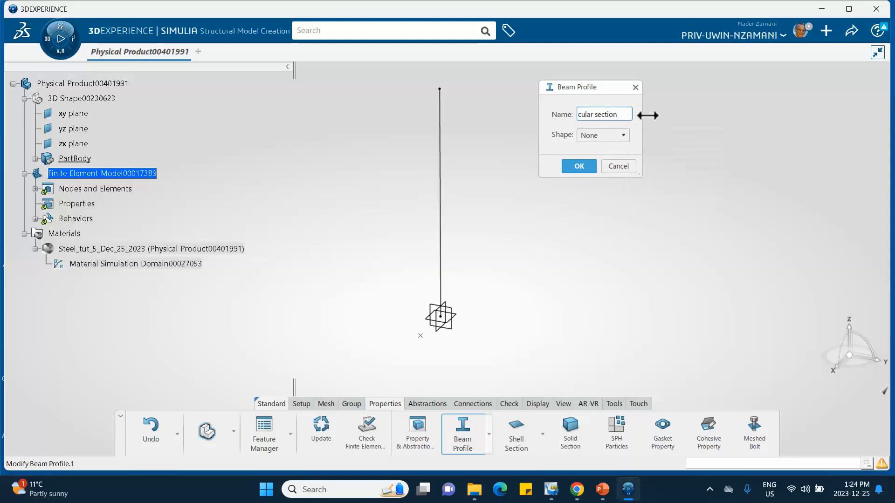
pyautogui.click(623, 135)
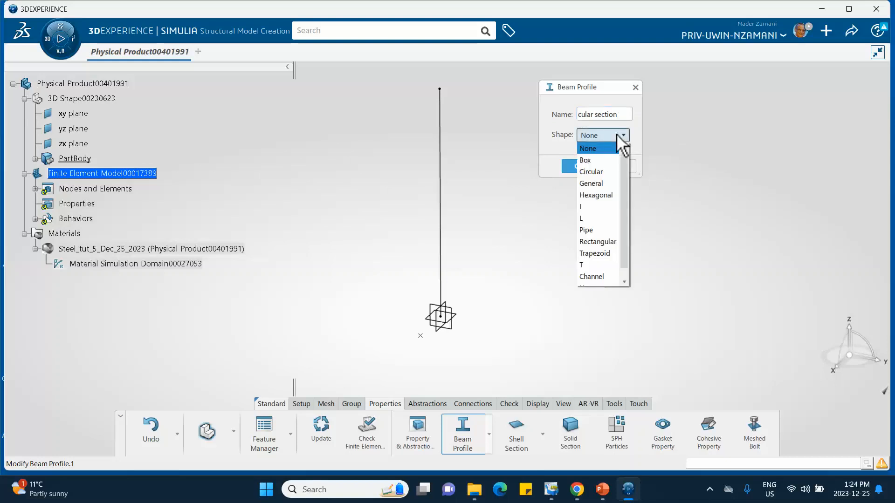
pyautogui.click(606, 173)
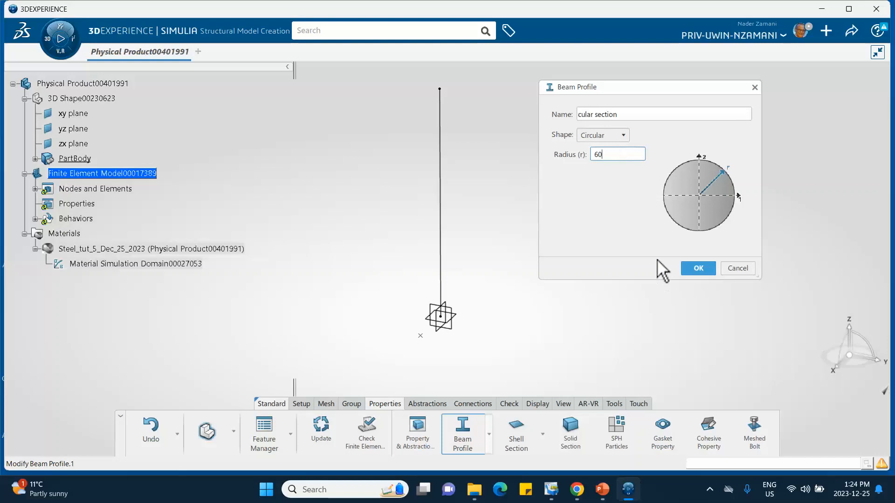
pyautogui.tripleClick(581, 114)
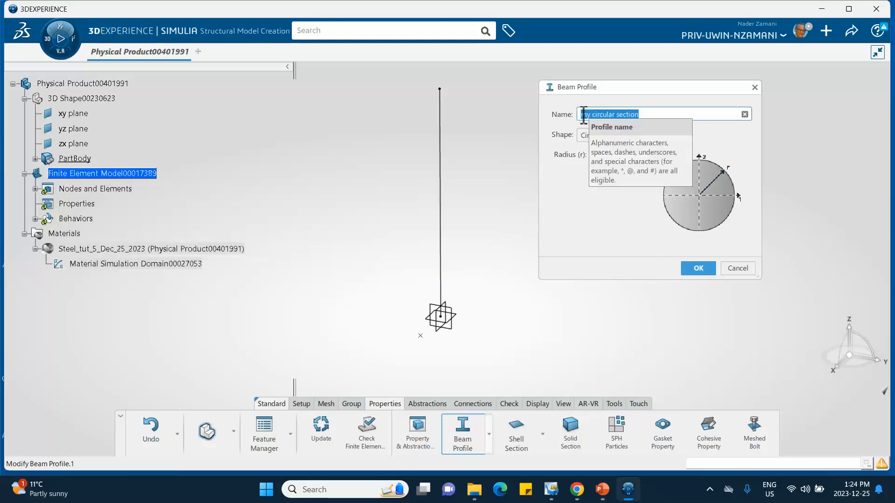
pyautogui.click(600, 115)
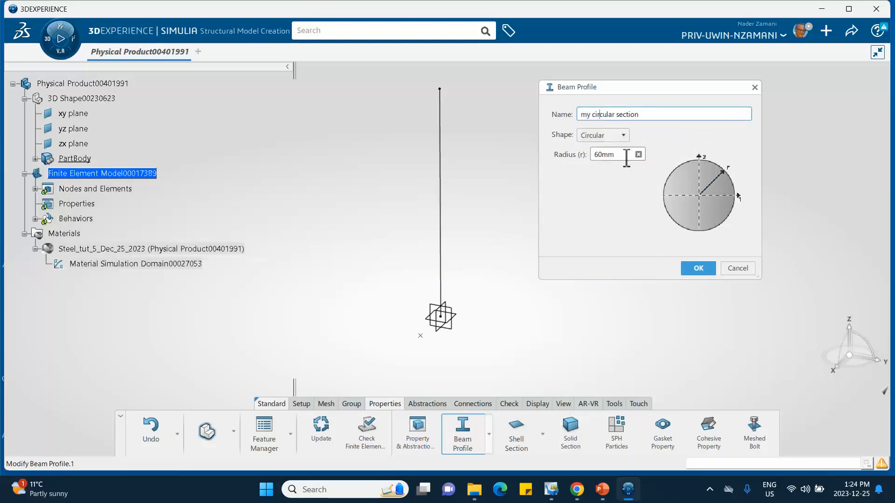
pyautogui.click(695, 268)
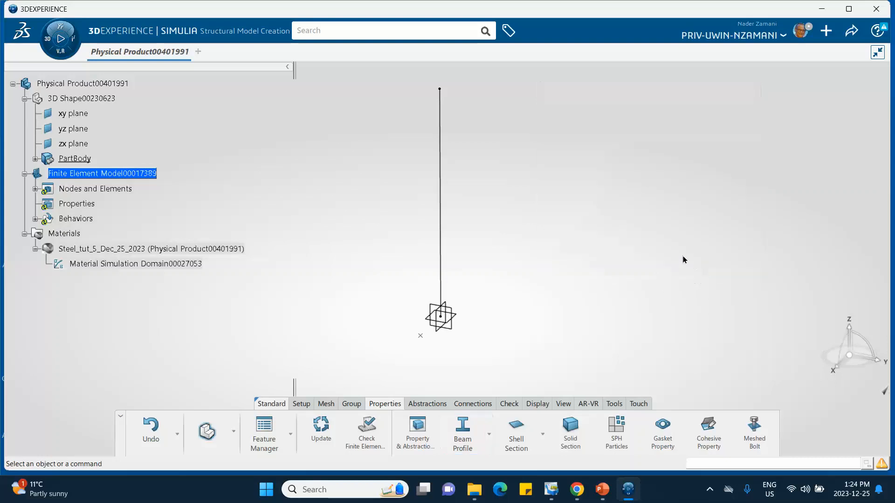
pyautogui.click(35, 219)
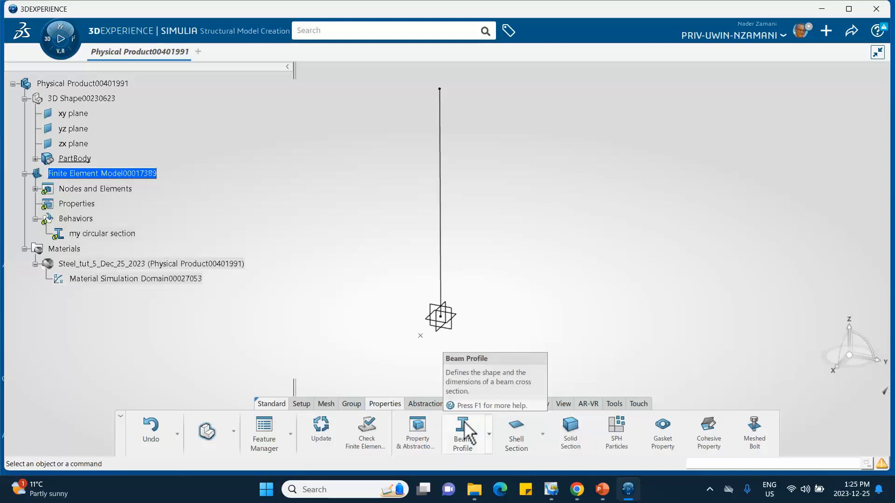
# Step: Create a beam section on the vertical line using the my circular section profile without orientation geometry, and update the finite element model
pyautogui.click(490, 435)
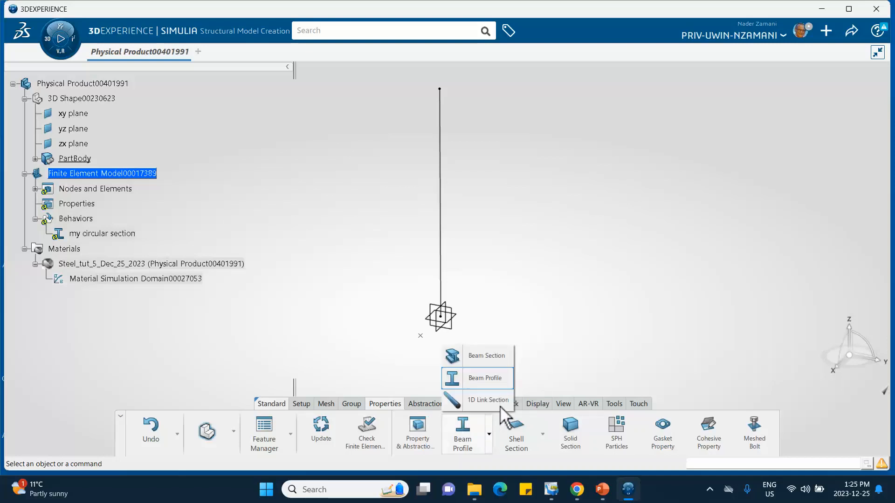
pyautogui.click(494, 361)
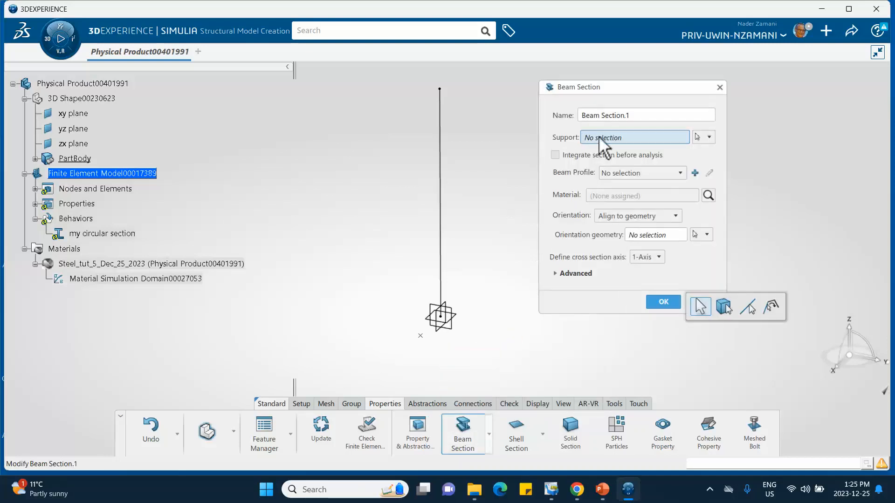
pyautogui.click(442, 203)
pyautogui.click(635, 172)
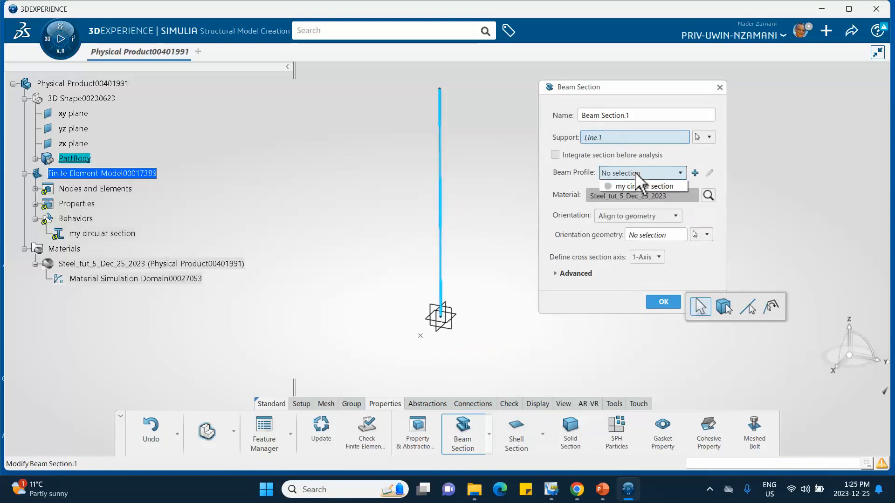
pyautogui.click(634, 186)
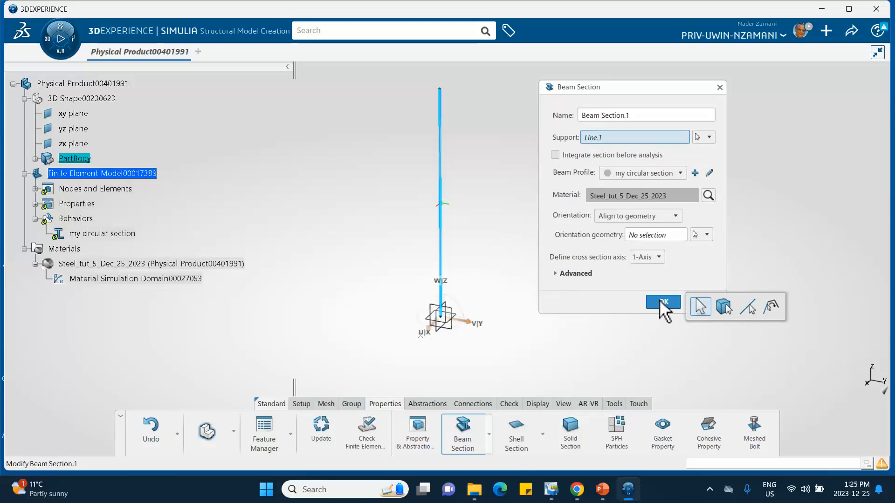
pyautogui.click(648, 234)
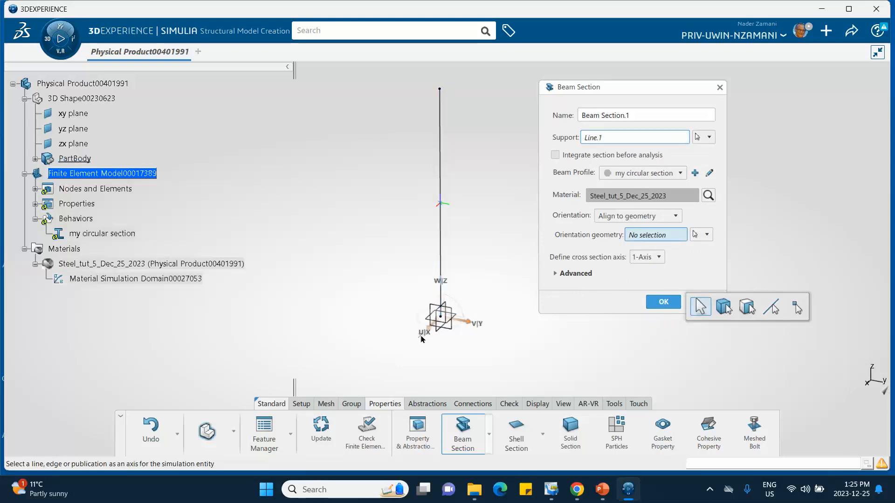
pyautogui.moveTo(469, 263); pyautogui.dragTo(456, 194, button='middle')
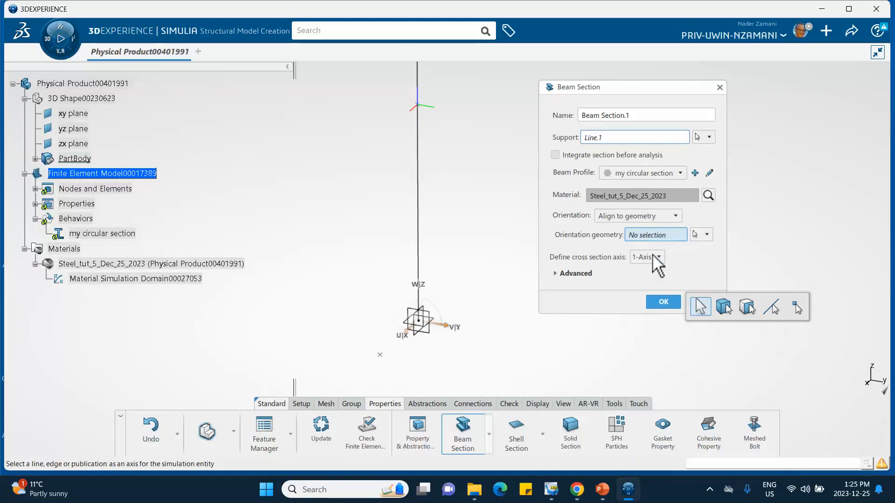
pyautogui.click(664, 302)
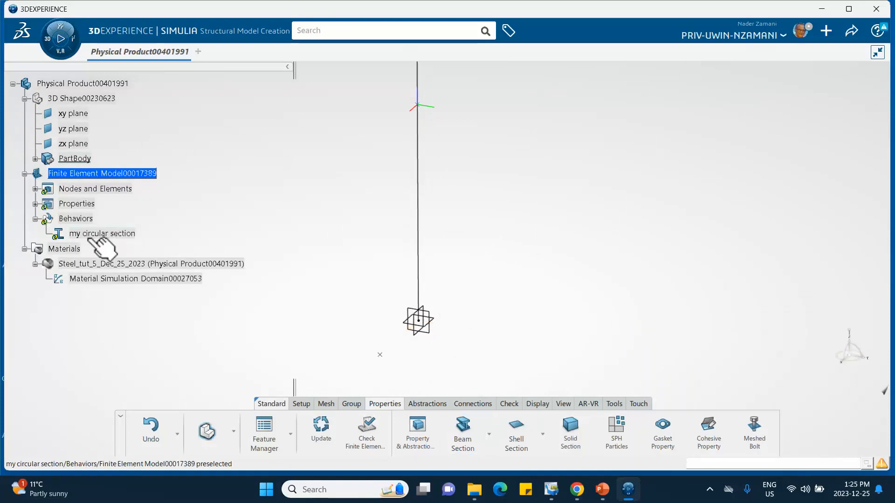
pyautogui.click(321, 428)
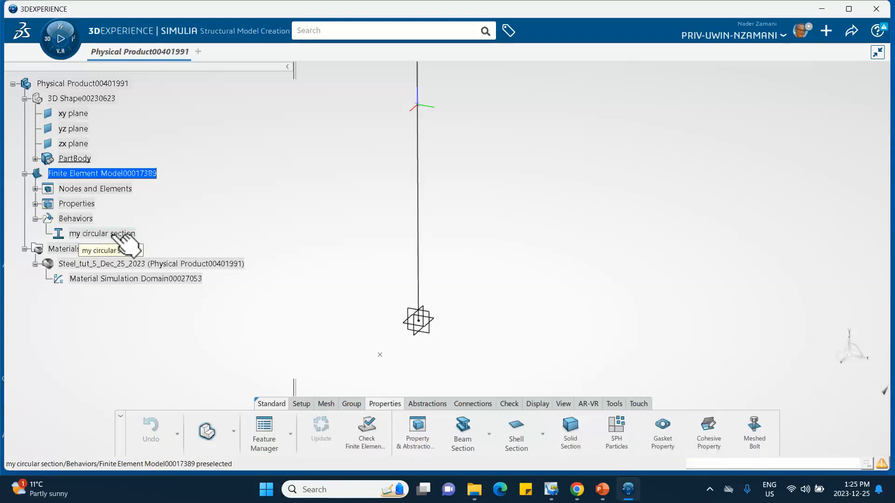
# Step: Open the my circular section profile and the beam section under Properties to review their definitions
pyautogui.doubleClick(113, 234)
pyautogui.click(707, 269)
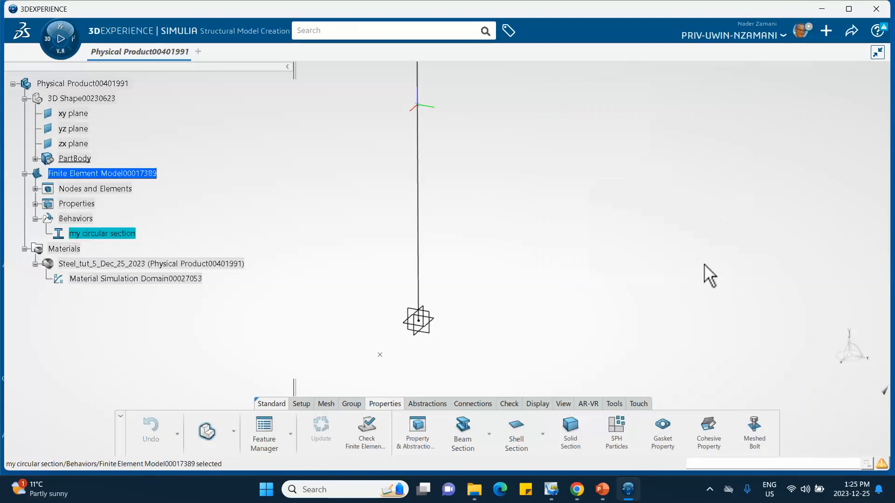
pyautogui.click(35, 204)
pyautogui.doubleClick(113, 219)
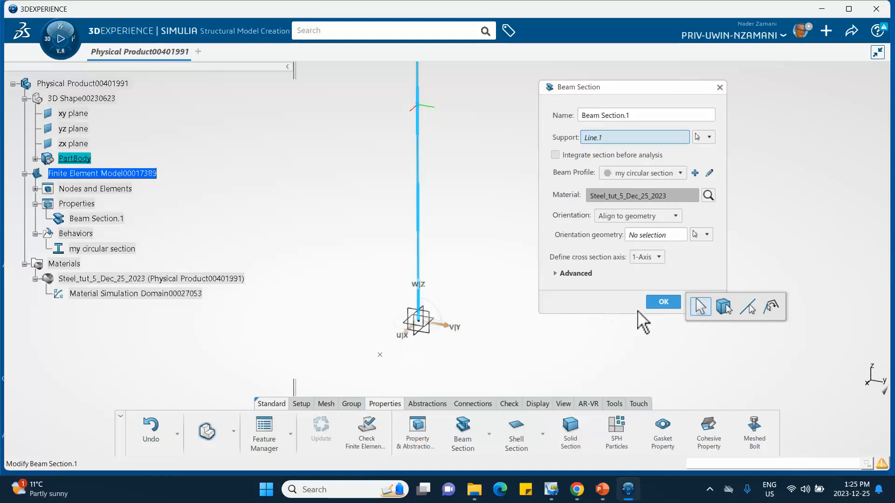
pyautogui.click(662, 302)
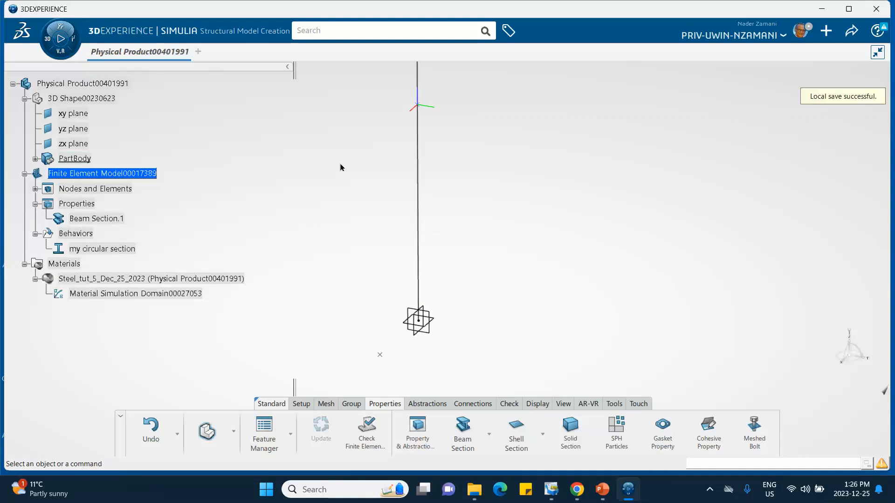
# Step: Switch to the Structural Scenario Creation app and initialize a Structural physics simulation that uses the existing finite element model
pyautogui.moveTo(340, 168); pyautogui.dragTo(344, 213, button='middle')
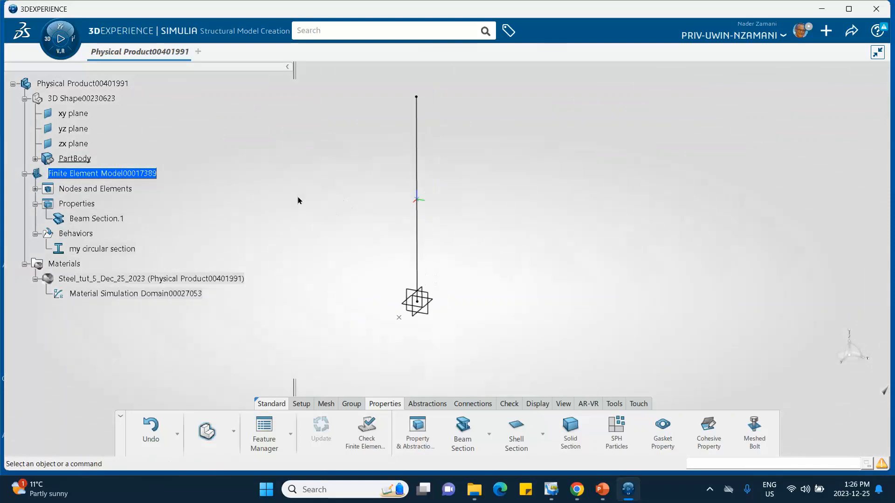
pyautogui.click(58, 42)
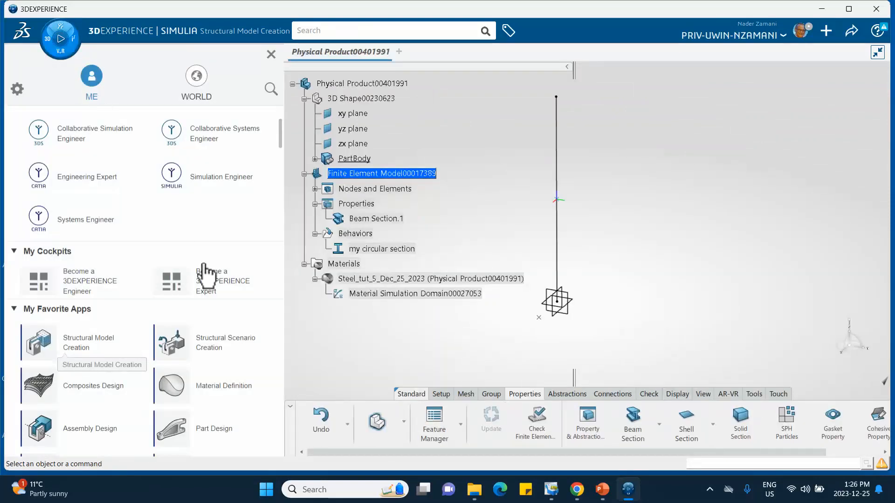
pyautogui.click(217, 347)
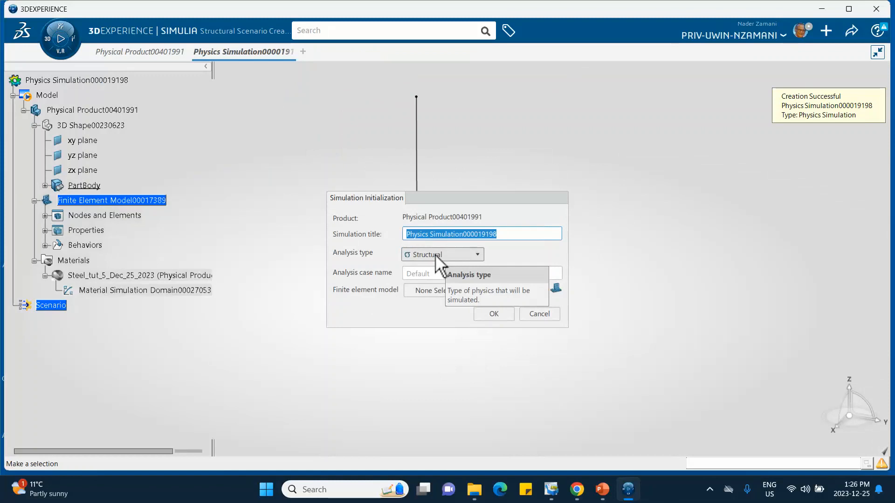
pyautogui.click(430, 292)
pyautogui.click(429, 314)
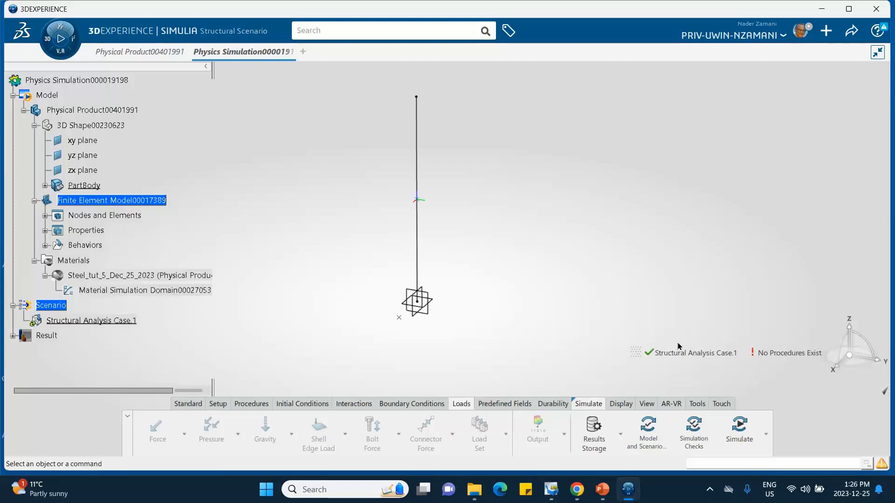
# Step: Add a Buckle Step with the Subspace solver, 10 eigenvalues and a maximum of 30 iterations
pyautogui.click(254, 404)
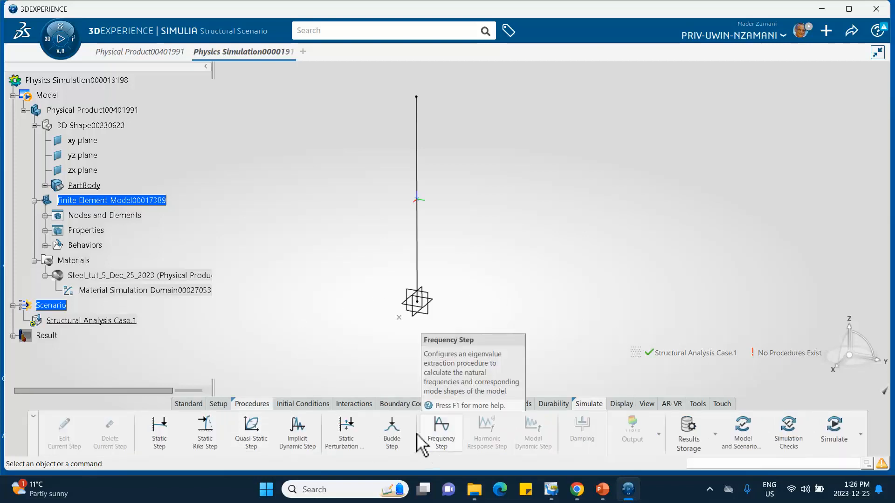
pyautogui.click(391, 431)
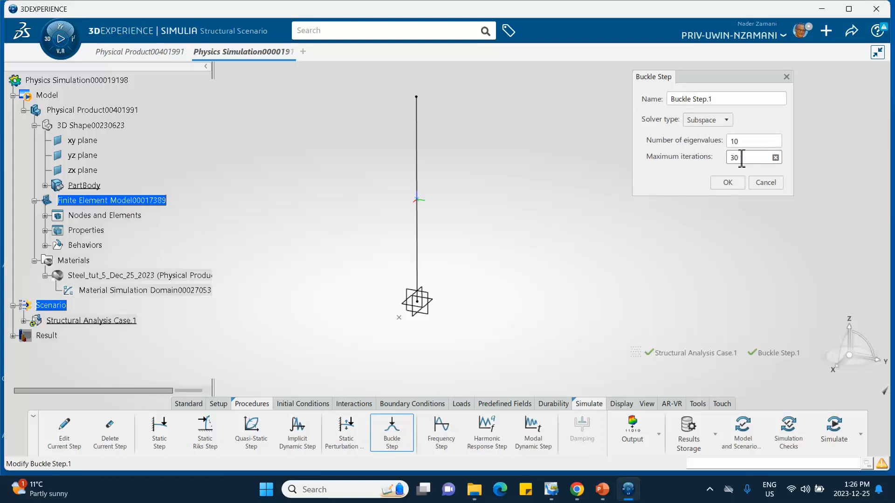
pyautogui.click(732, 182)
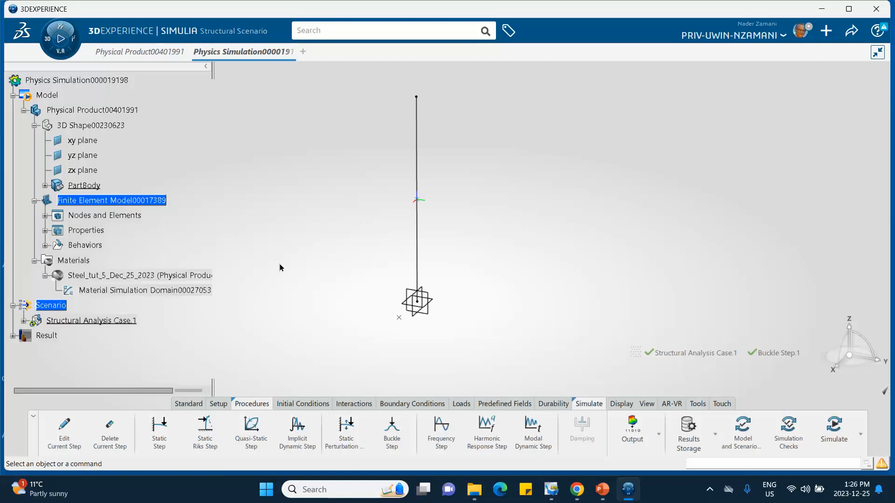
# Step: Unpin the Procedures command section and display the Initial Conditions commands on their own
pyautogui.click(305, 404)
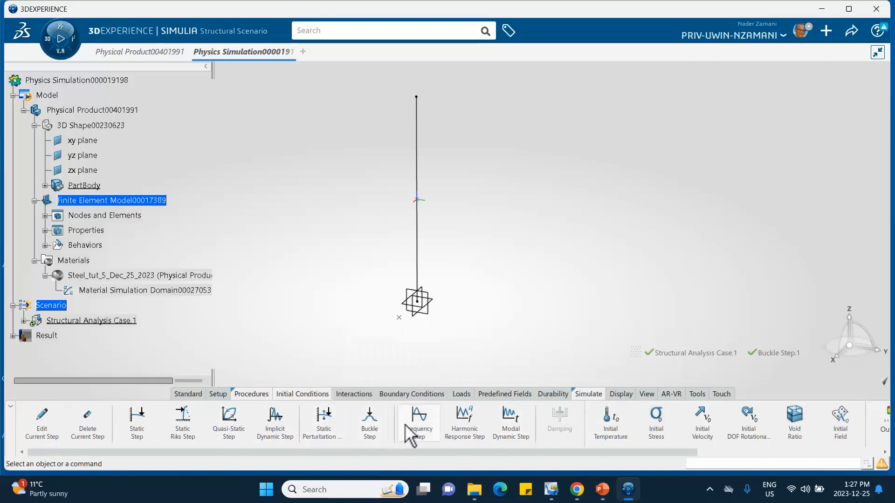
pyautogui.rightClick(258, 395)
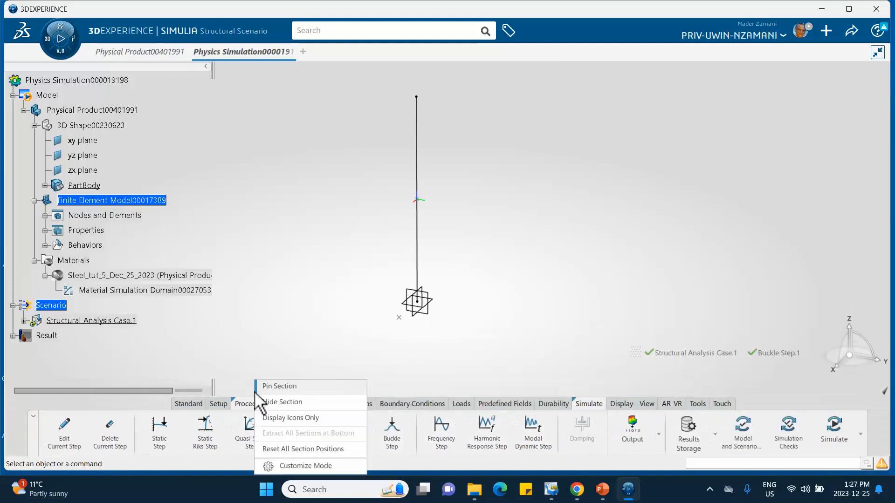
pyautogui.click(267, 387)
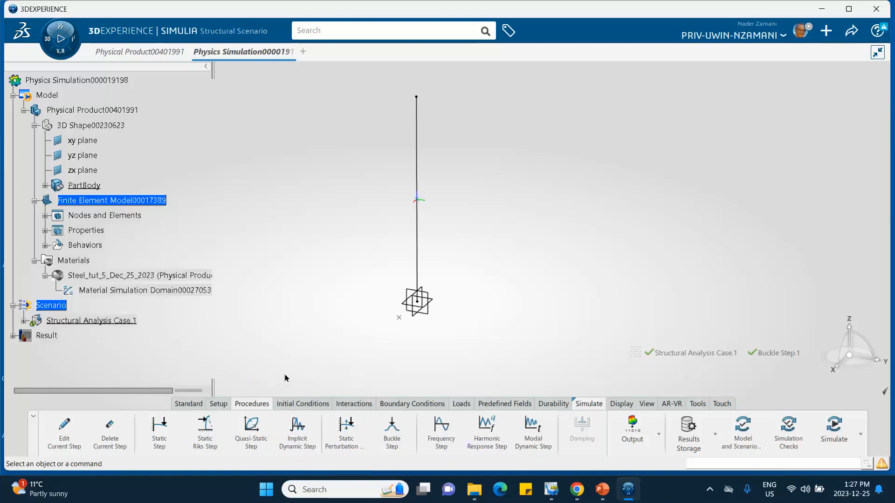
pyautogui.click(299, 405)
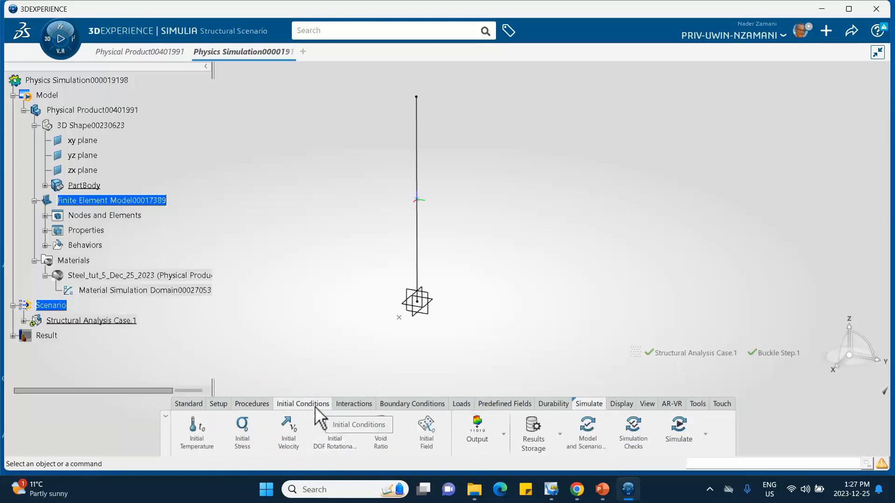
# Step: Apply a Fixed Displacement to the line's bottom vertex, restraining X, Y and Z translations and X, Y and Z rotations
pyautogui.click(395, 404)
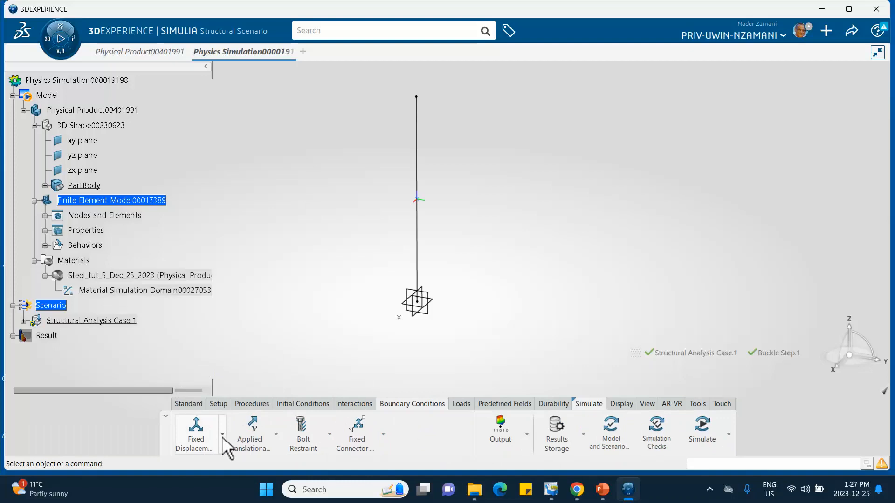
pyautogui.click(224, 435)
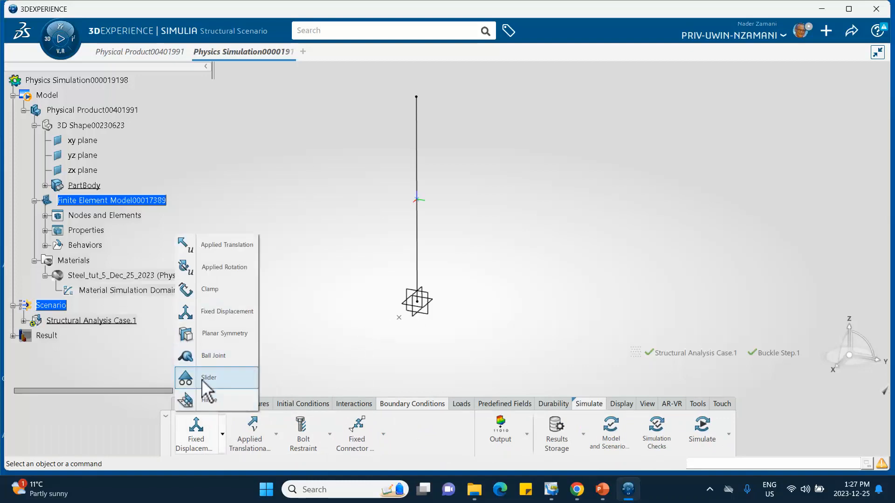
pyautogui.click(217, 316)
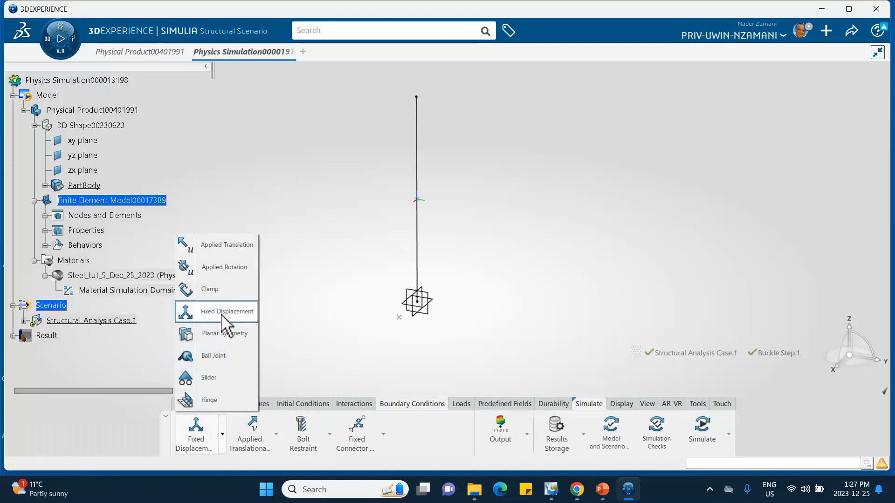
pyautogui.click(418, 303)
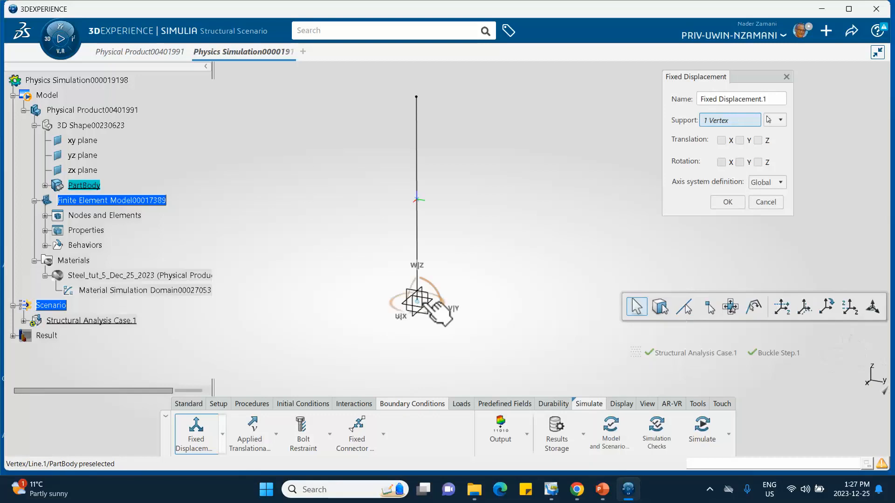
pyautogui.click(721, 140)
pyautogui.click(740, 140)
pyautogui.click(757, 141)
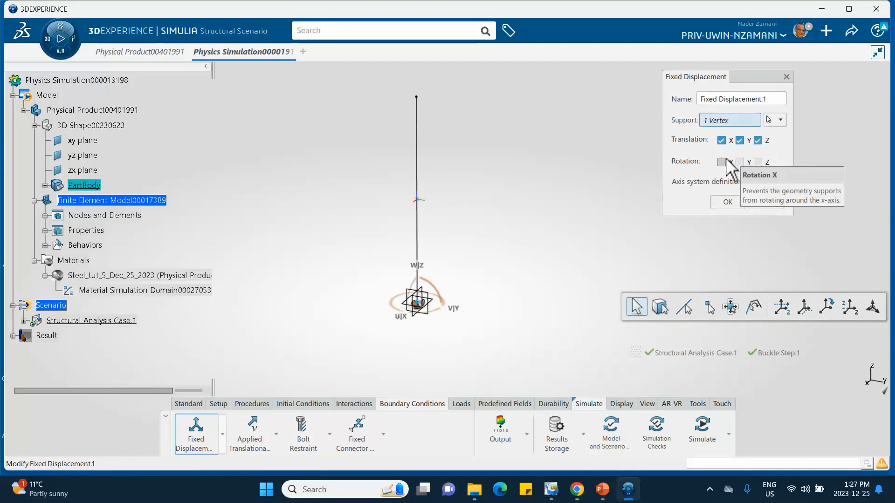
pyautogui.click(721, 162)
pyautogui.click(740, 162)
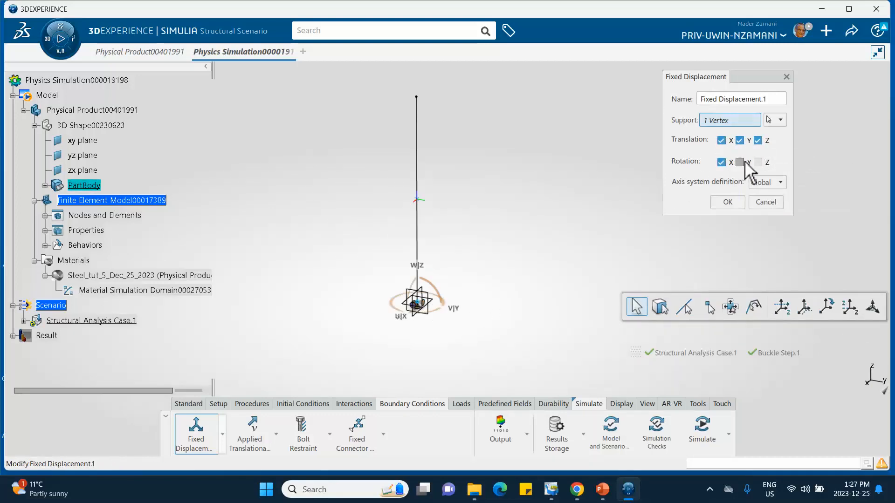
pyautogui.click(729, 204)
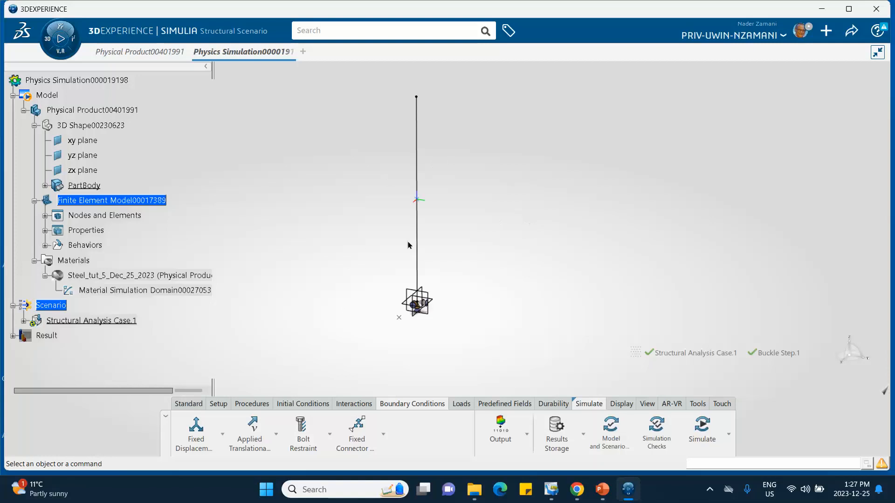
# Step: Apply a second Fixed Displacement to the whole vertical line, restraining X translation and the Y and Z rotations
pyautogui.click(196, 433)
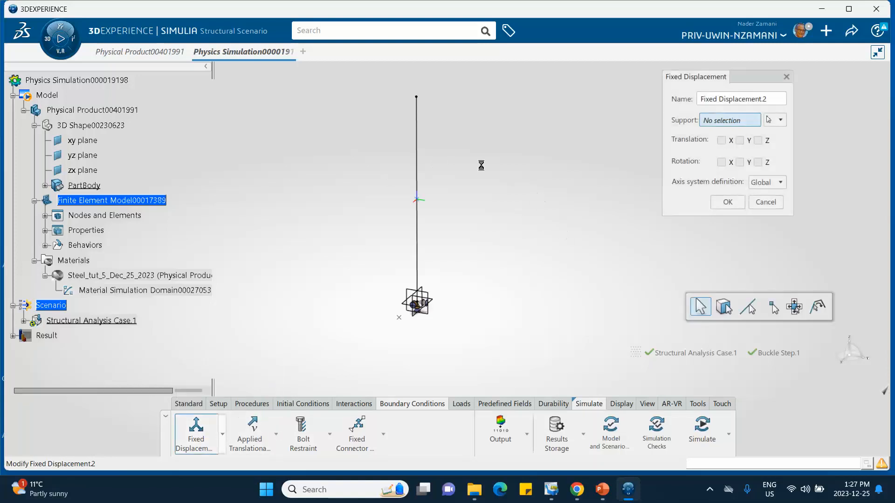
pyautogui.click(419, 183)
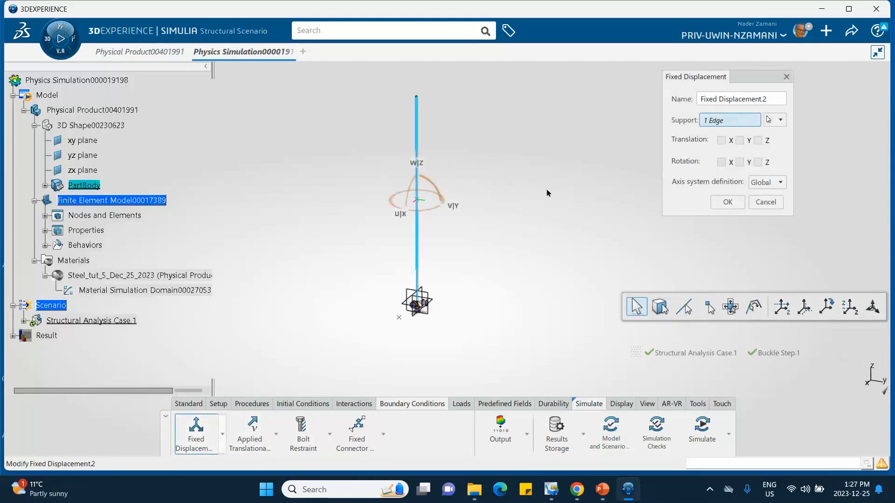
pyautogui.click(722, 140)
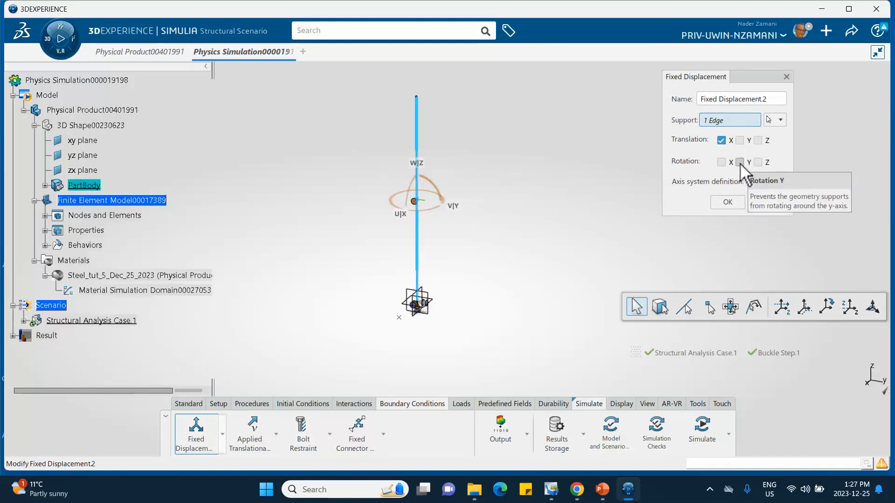
pyautogui.click(740, 162)
pyautogui.click(758, 162)
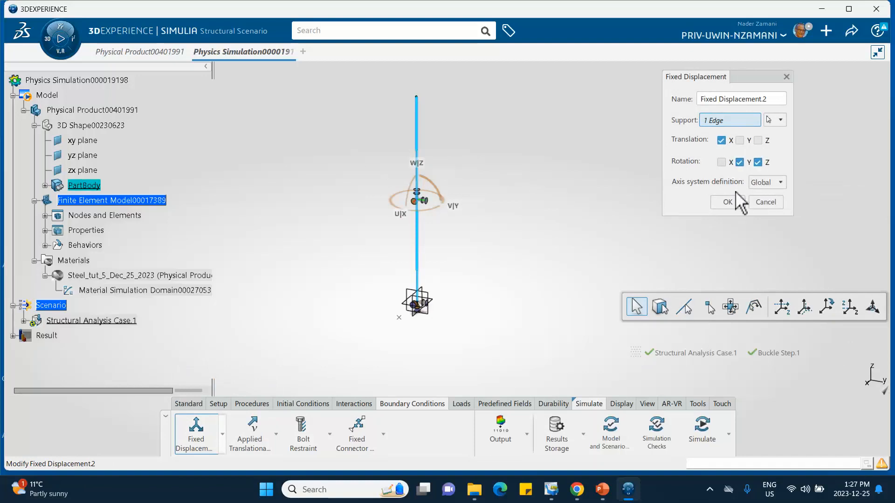
pyautogui.click(727, 201)
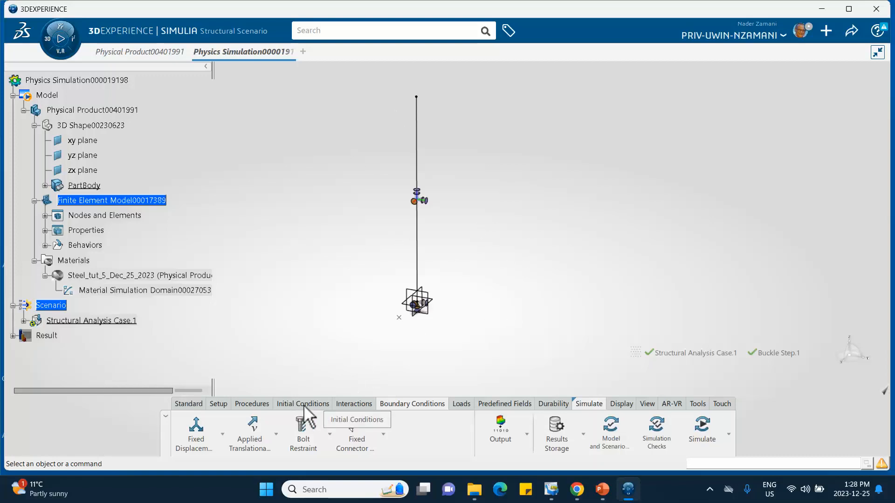
# Step: Apply a force named "Lateral Force" to the line's top vertex with a Y component of 100 N
pyautogui.click(461, 405)
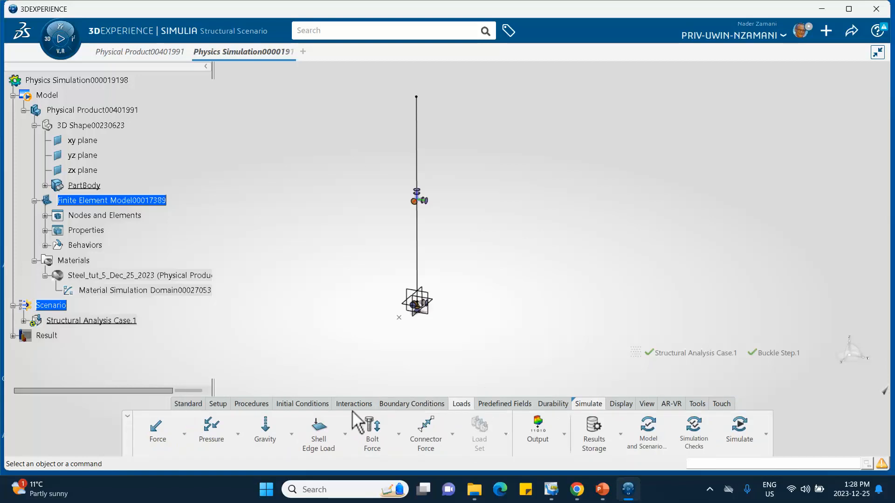
pyautogui.click(160, 431)
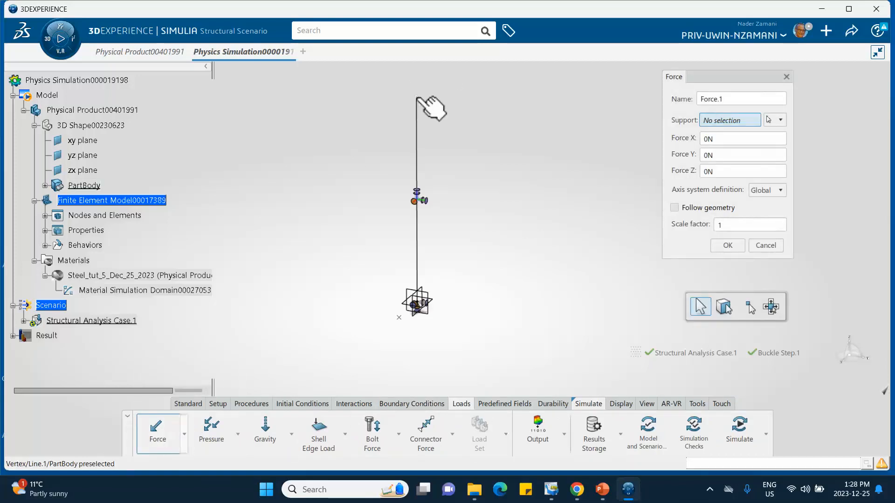
pyautogui.click(418, 99)
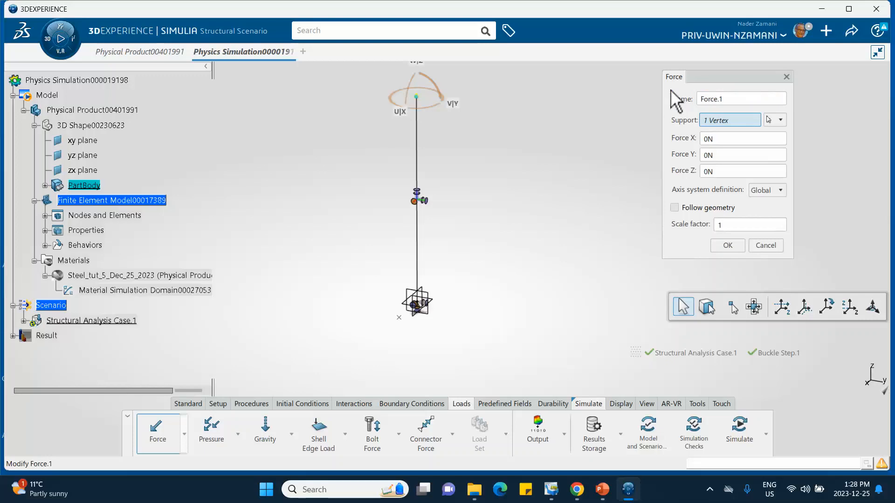
pyautogui.click(738, 102)
pyautogui.write('L')
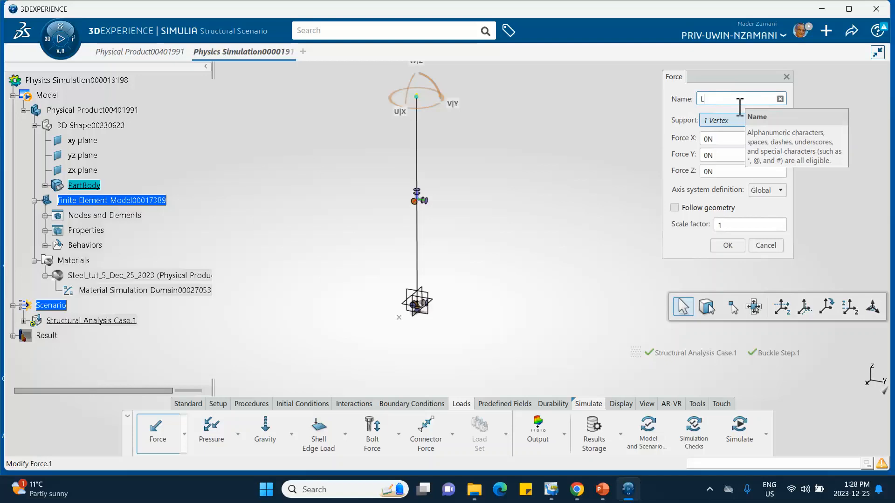
pyautogui.write('ateral Force')
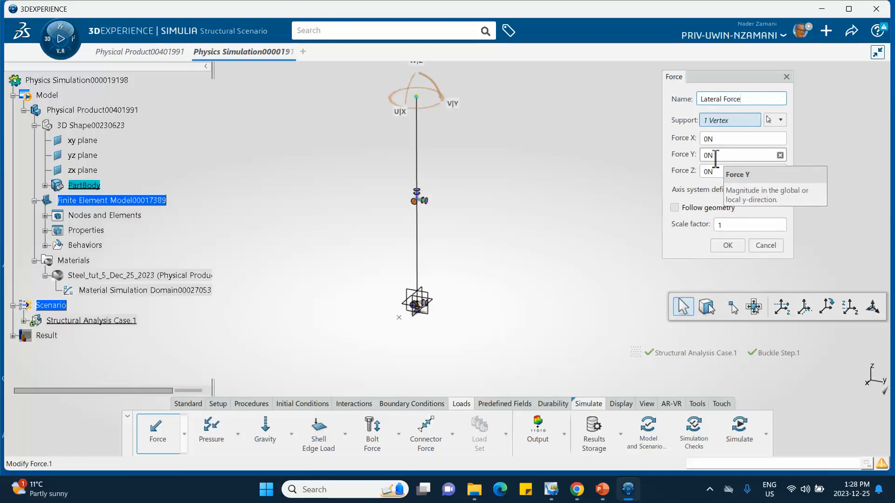
pyautogui.doubleClick(716, 156)
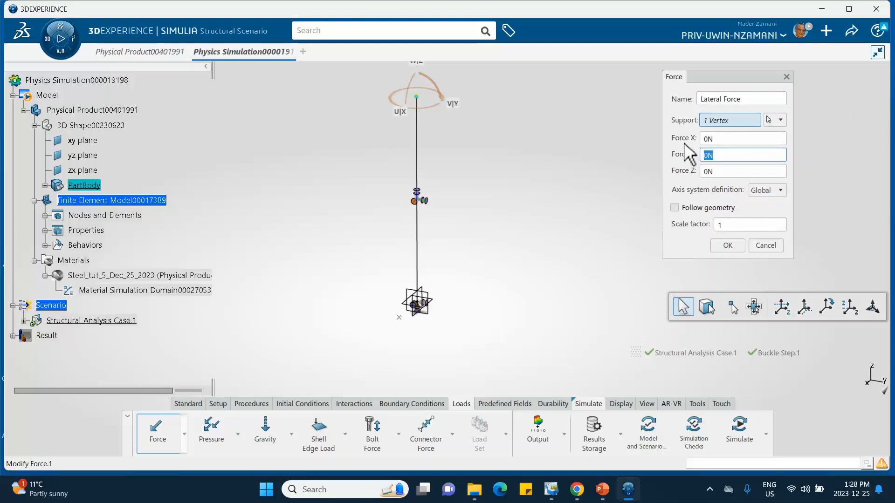
pyautogui.click(729, 245)
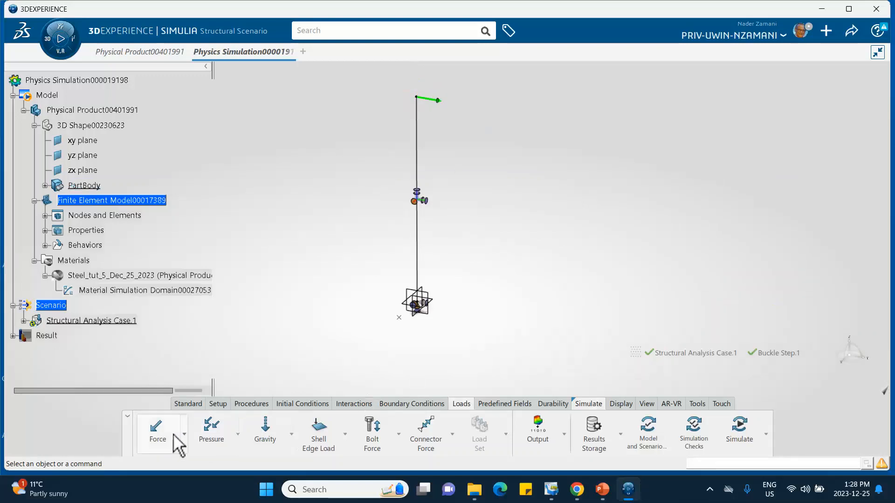
# Step: Apply a force named "Axial Compressive Force" to the line's top vertex with a Z component of -1 N
pyautogui.click(159, 431)
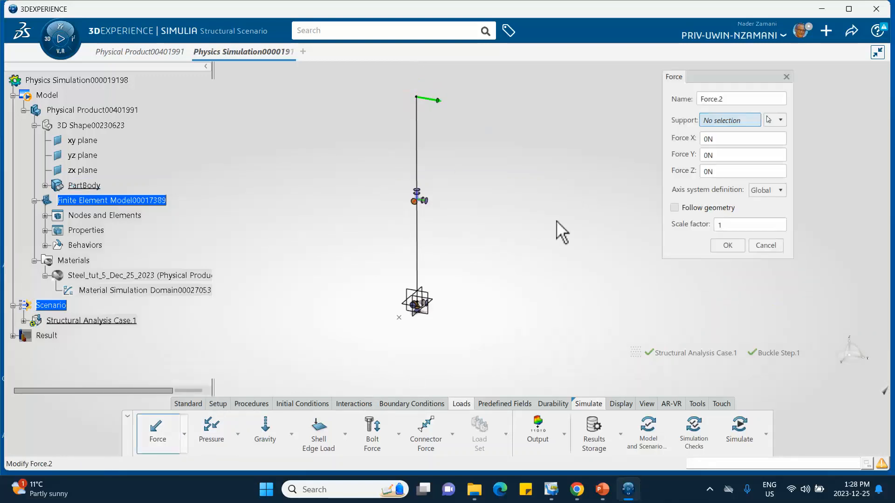
pyautogui.click(416, 97)
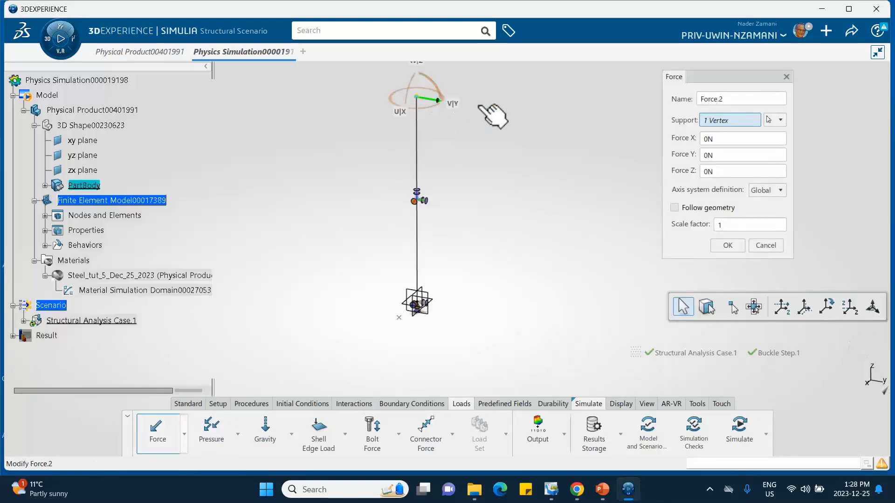
pyautogui.doubleClick(705, 172)
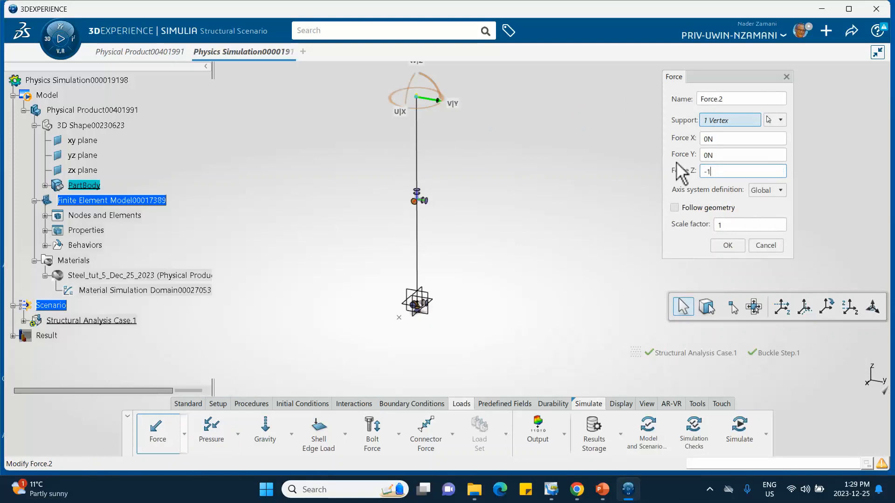
pyautogui.write('-1')
pyautogui.click(725, 98)
pyautogui.write('A')
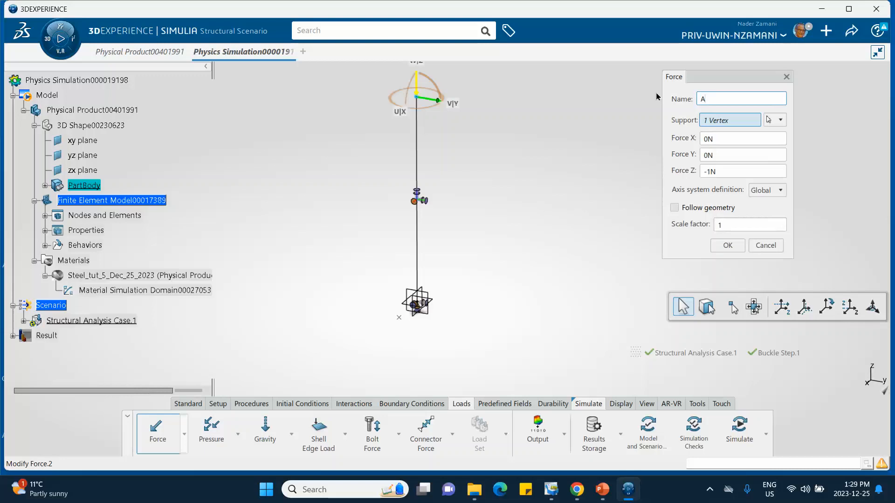
pyautogui.write('xial Force')
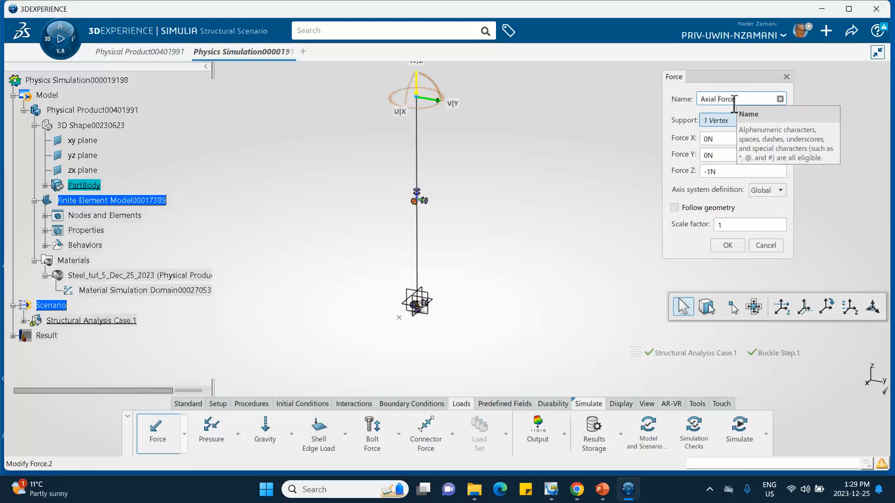
pyautogui.write('Compressive')
pyautogui.click(725, 246)
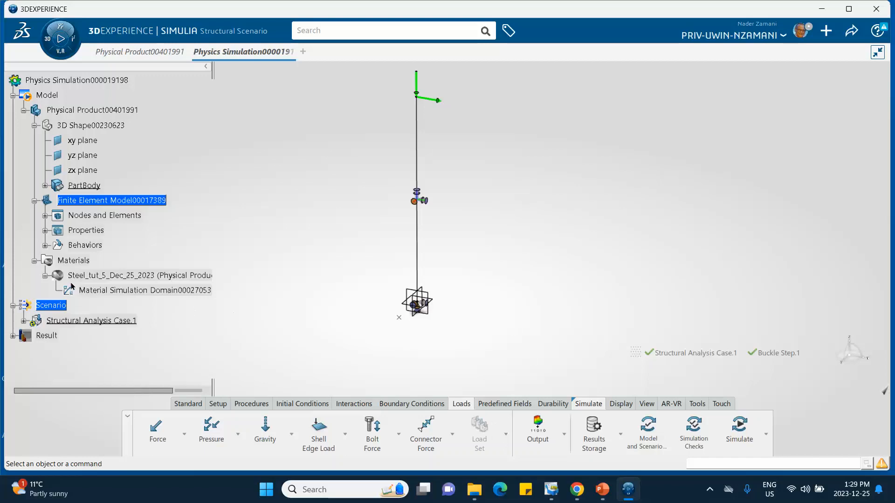
# Step: Expand Structural Analysis Case.1 and its Buckle Step.1 in the tree to review the assigned restraints and loads
pyautogui.click(23, 321)
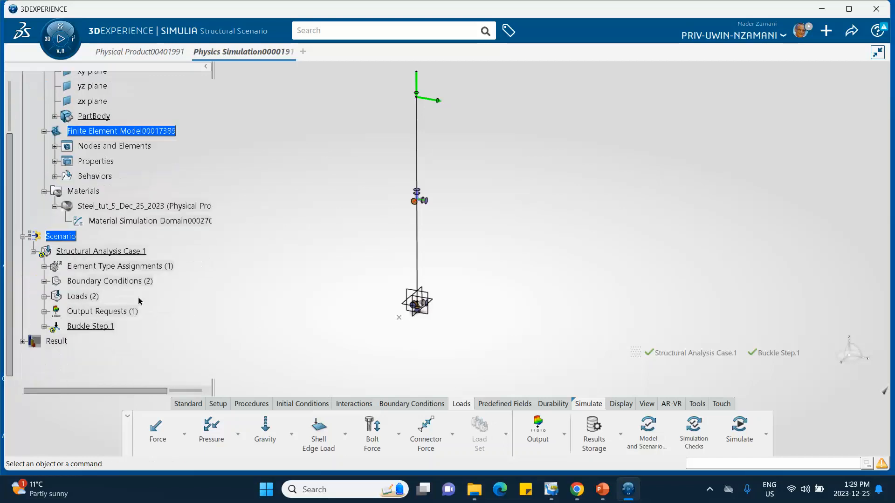
pyautogui.scroll(-3, 138, 300)
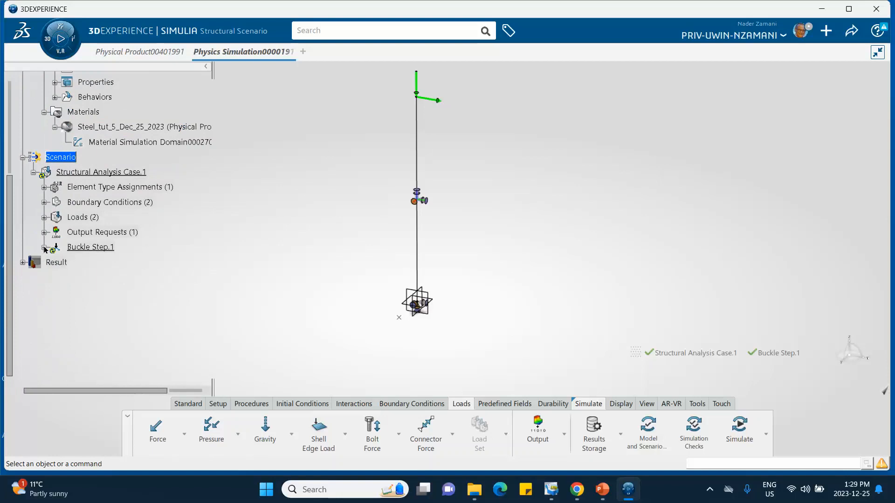
pyautogui.click(44, 248)
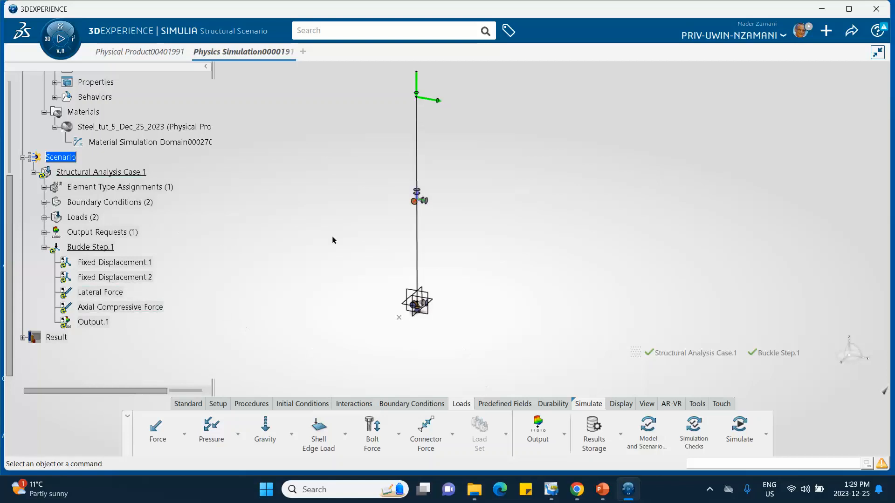
# Step: Switch to PowerPoint to review slide 5's axial versus lateral force data, and return to 3DEXPERIENCE
pyautogui.moveTo(603, 489)
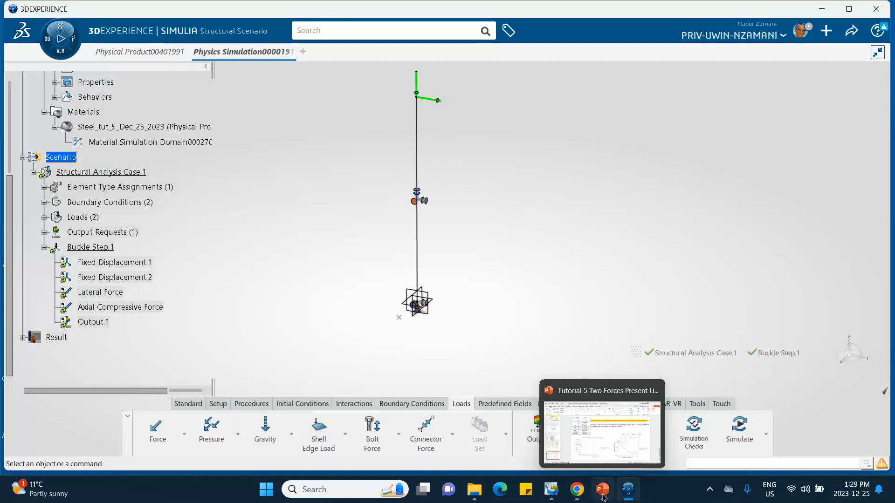
pyautogui.click(558, 441)
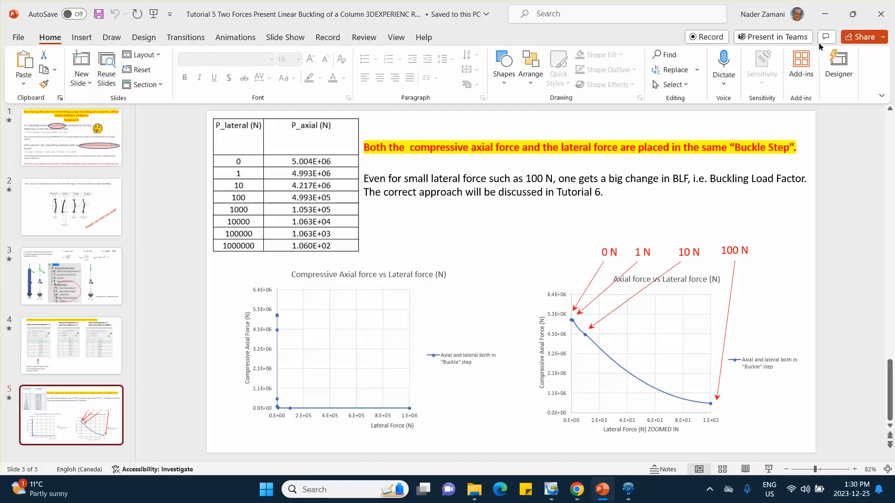
pyautogui.click(824, 17)
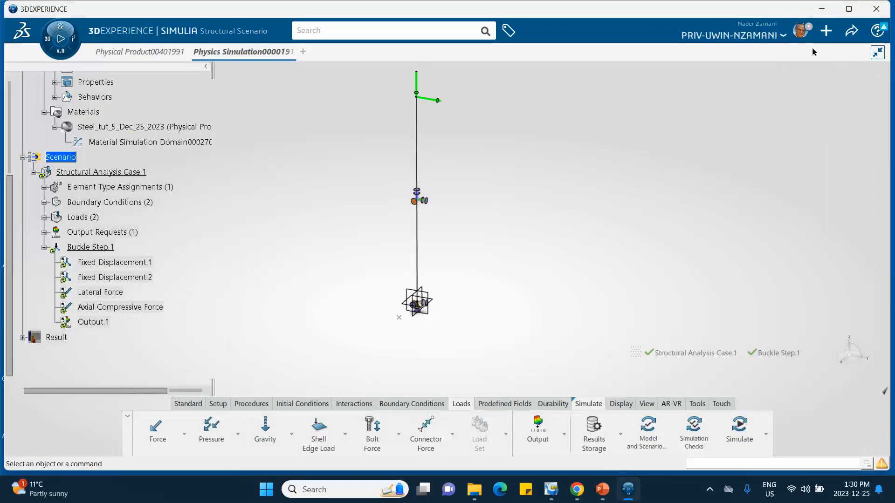
# Step: Save the physics simulation and run the model and scenario checks
pyautogui.click(851, 32)
pyautogui.click(788, 53)
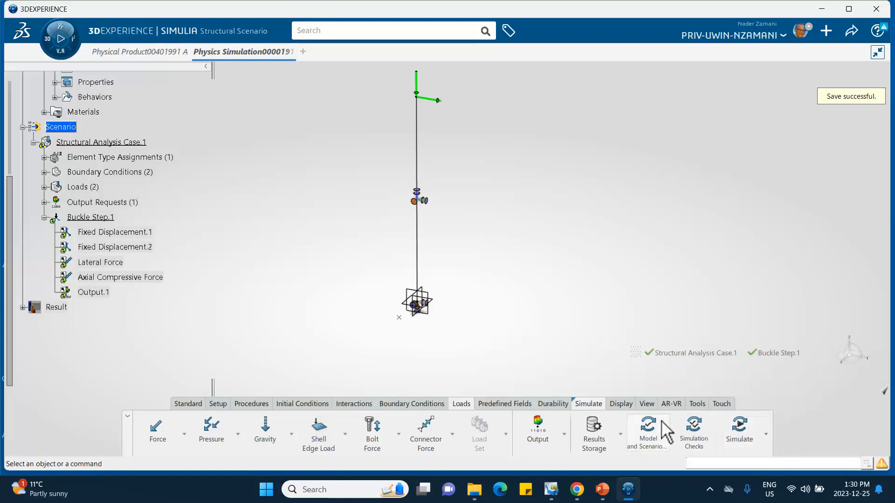
pyautogui.click(649, 430)
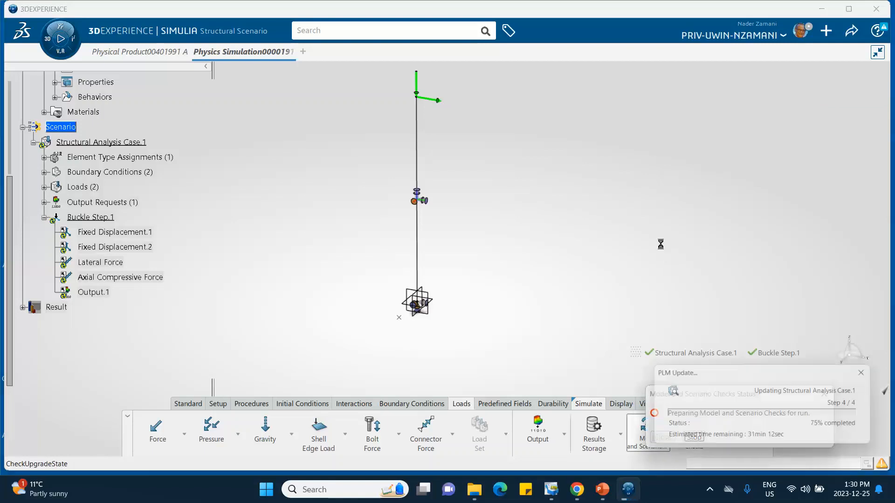
pyautogui.click(663, 437)
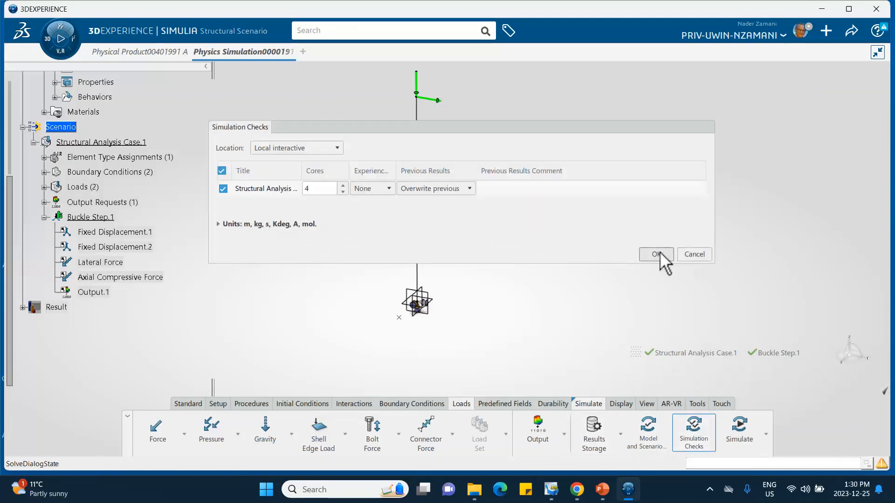
# Step: Run the simulation checks and simulate the structural analysis case with Local interactive, 4 cores and Overwrite previous
pyautogui.click(657, 254)
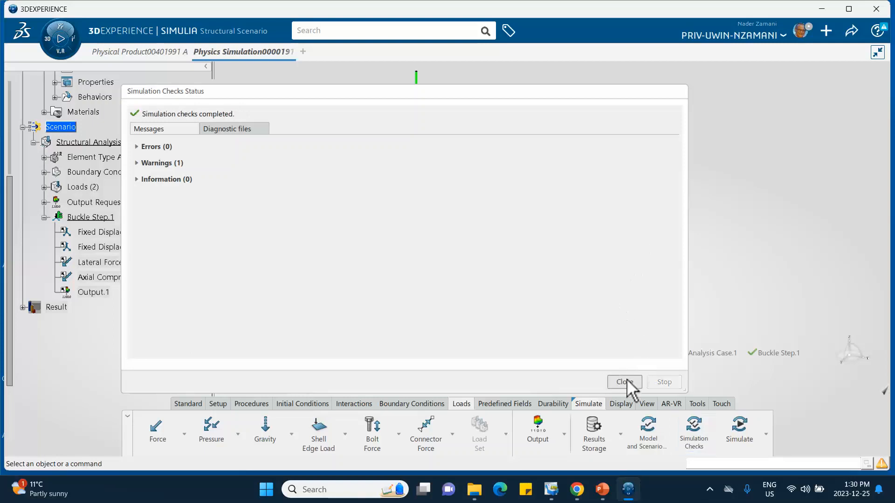
pyautogui.click(624, 382)
pyautogui.click(739, 428)
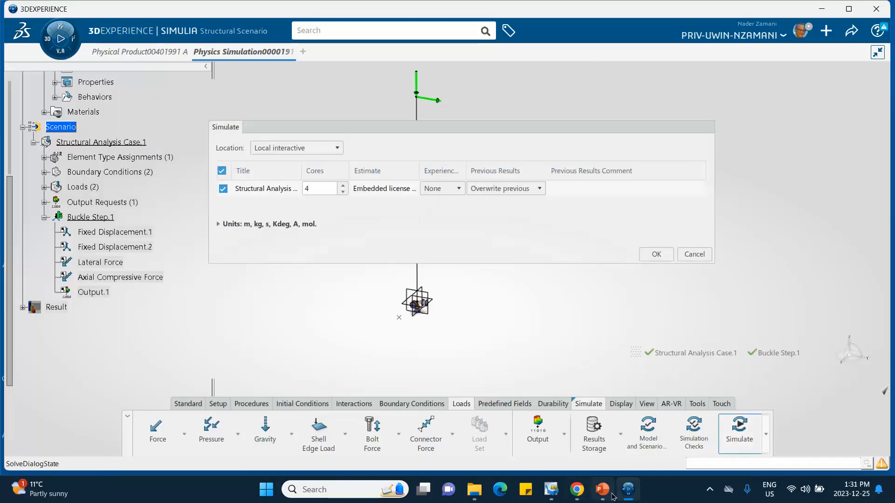
pyautogui.click(656, 255)
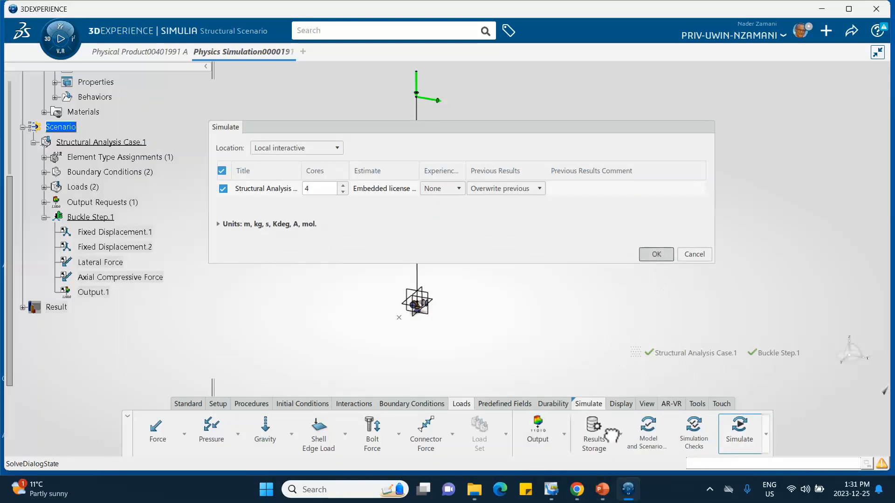
# Step: Switch to PowerPoint to examine slide 4's eigenvalue tables for the different load cases, and return to 3DEXPERIENCE
pyautogui.click(603, 490)
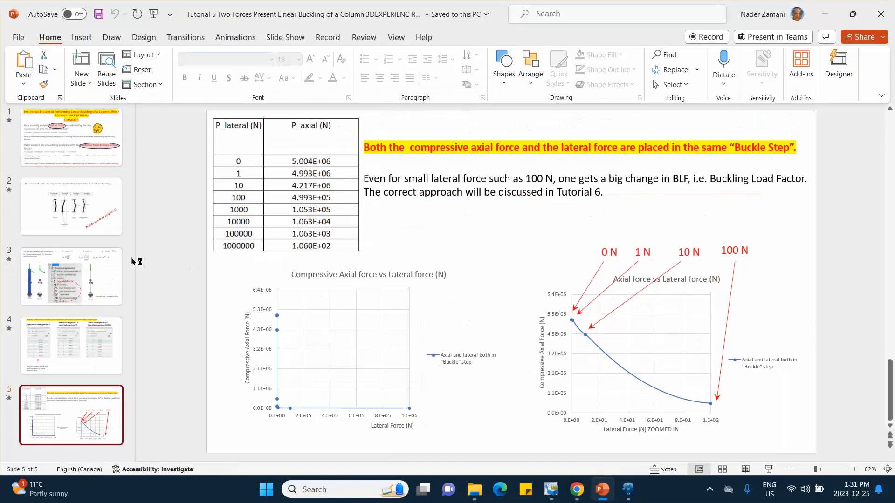
pyautogui.click(84, 347)
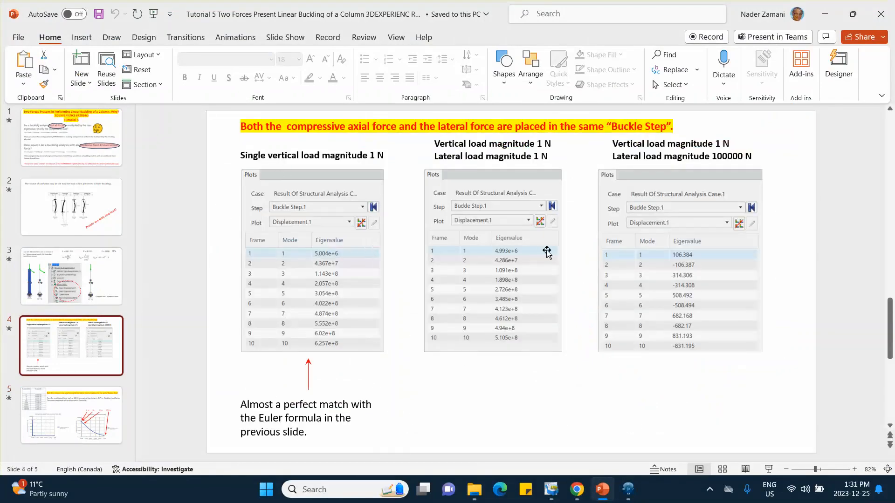
pyautogui.click(827, 11)
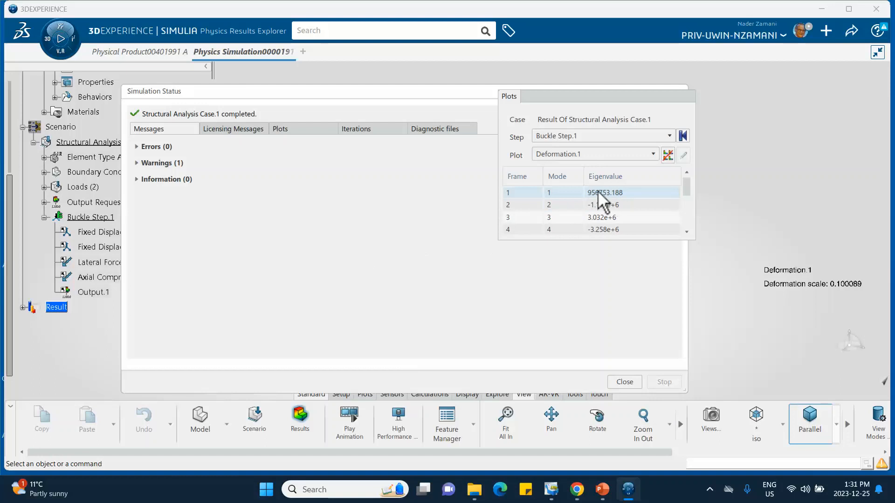
# Step: Compare the first buckling eigenvalue with the 100 N entry on slide 5 in PowerPoint, and return to 3DEXPERIENCE
pyautogui.click(602, 489)
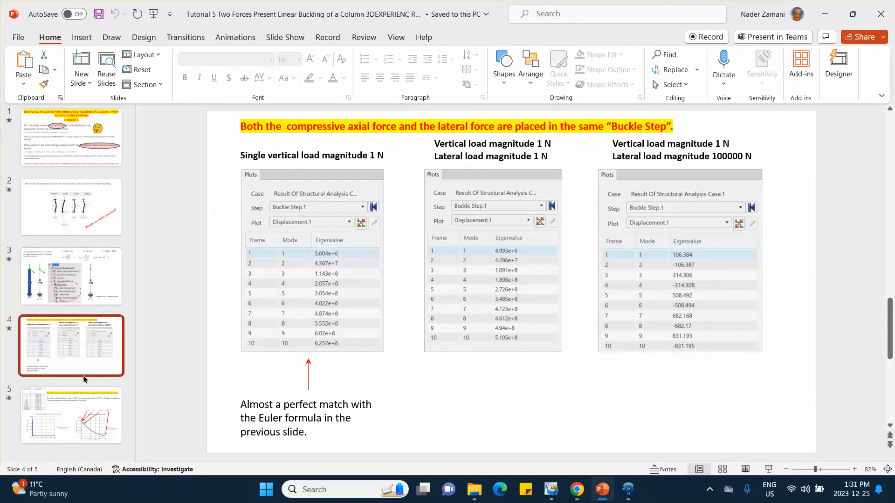
pyautogui.click(75, 410)
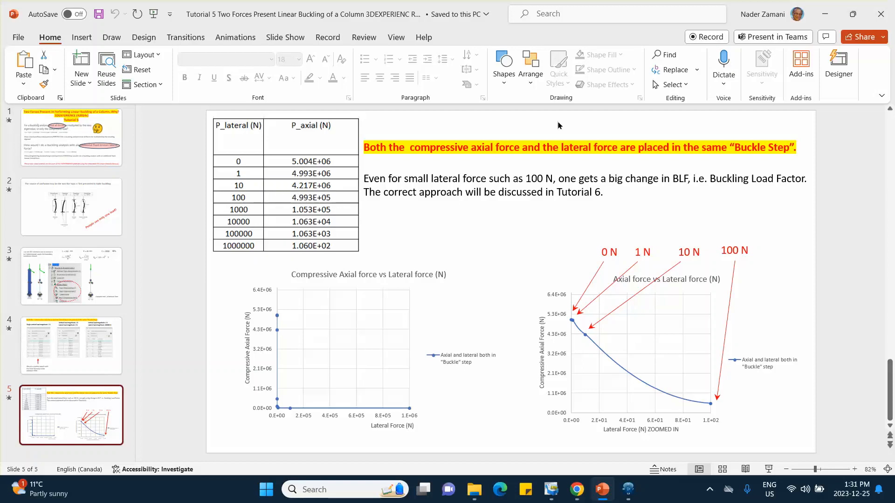
pyautogui.click(825, 14)
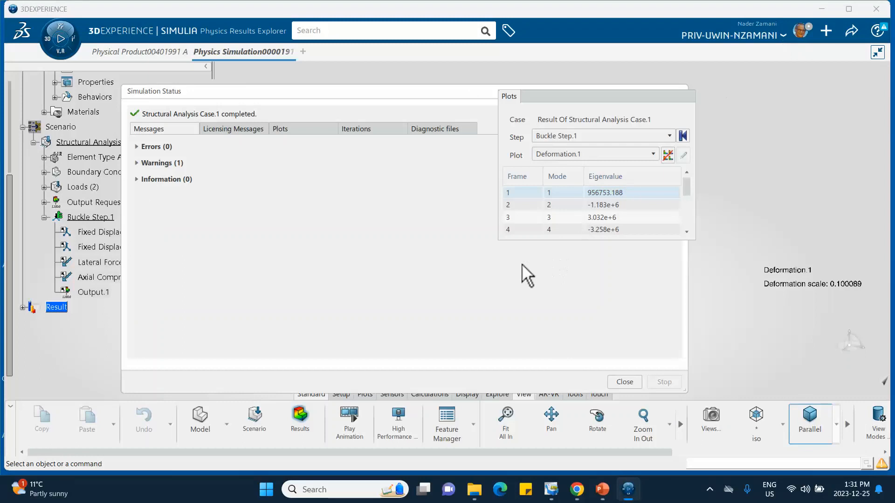
# Step: Close the simulation status and display the Displacement.1 plot of the first buckling mode
pyautogui.click(622, 382)
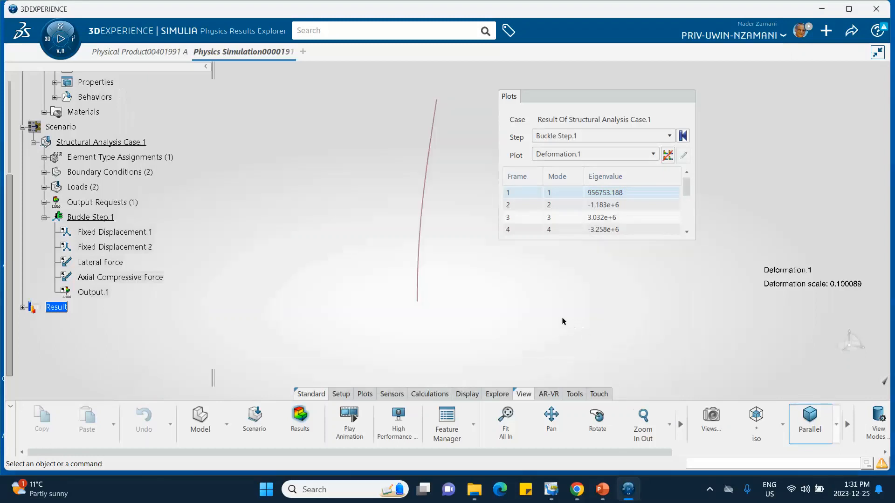
pyautogui.click(594, 155)
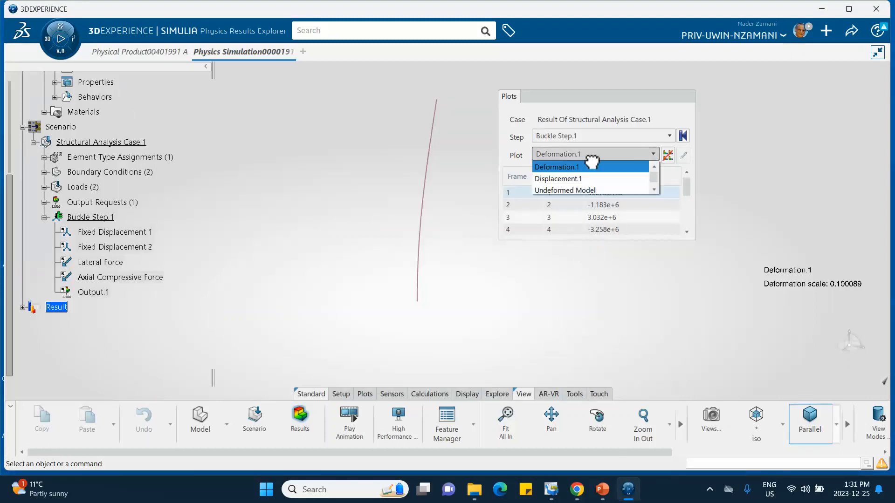
pyautogui.click(578, 180)
pyautogui.moveTo(480, 192); pyautogui.dragTo(436, 240, button='middle')
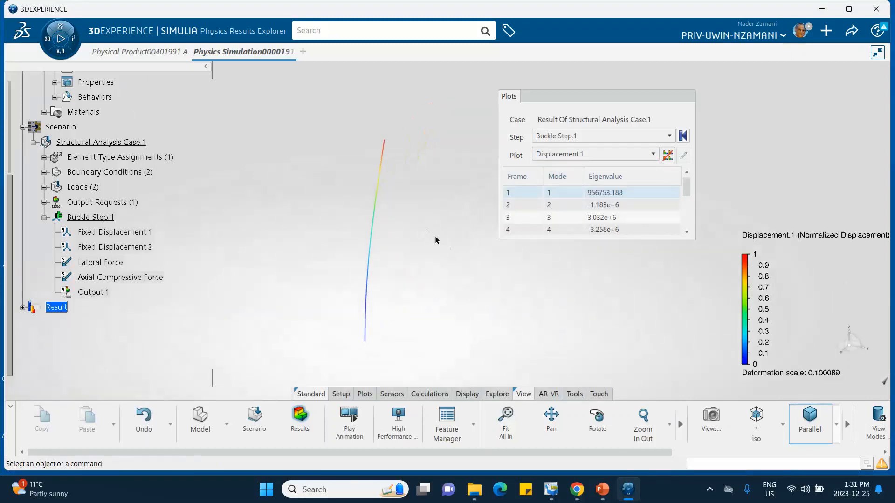
# Step: Switch to PowerPoint and show slide 3 with the Euler formula and the Buckle Step.1 scenario tree
pyautogui.click(602, 492)
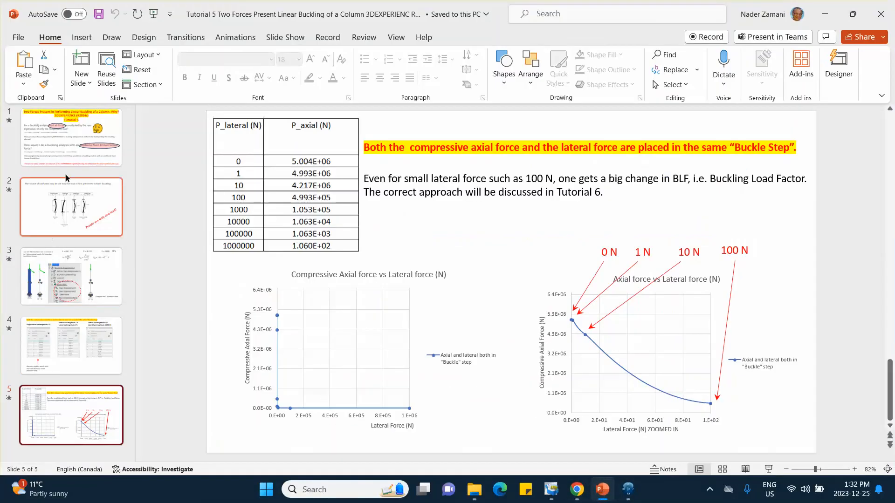
pyautogui.click(77, 293)
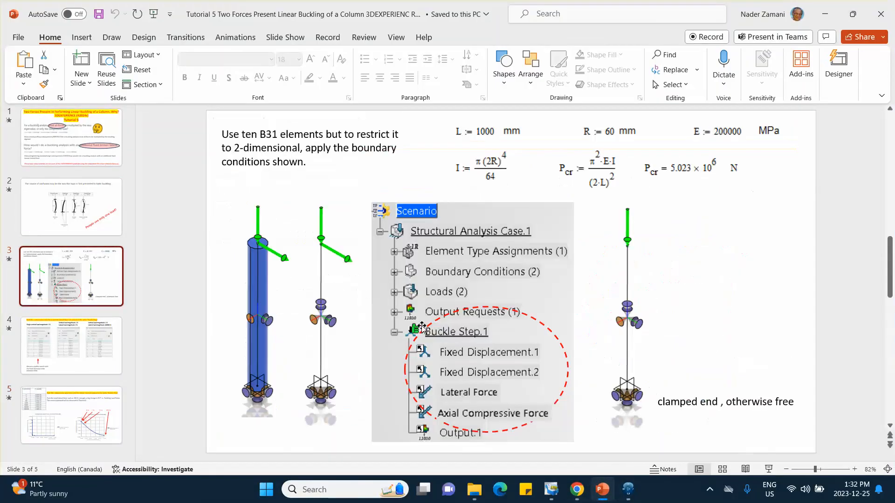